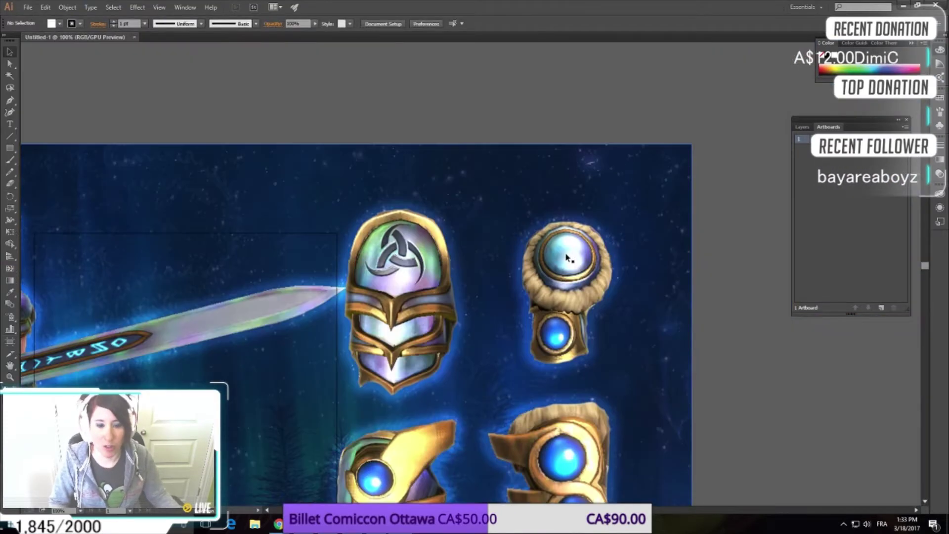
Scroll the reference to the armor pieces and bring up the Pen tool's flyout of anchor tools.
{"action": "scroll", "coordinate": [462, 323], "scroll_direction": "down", "scroll_amount": 2}
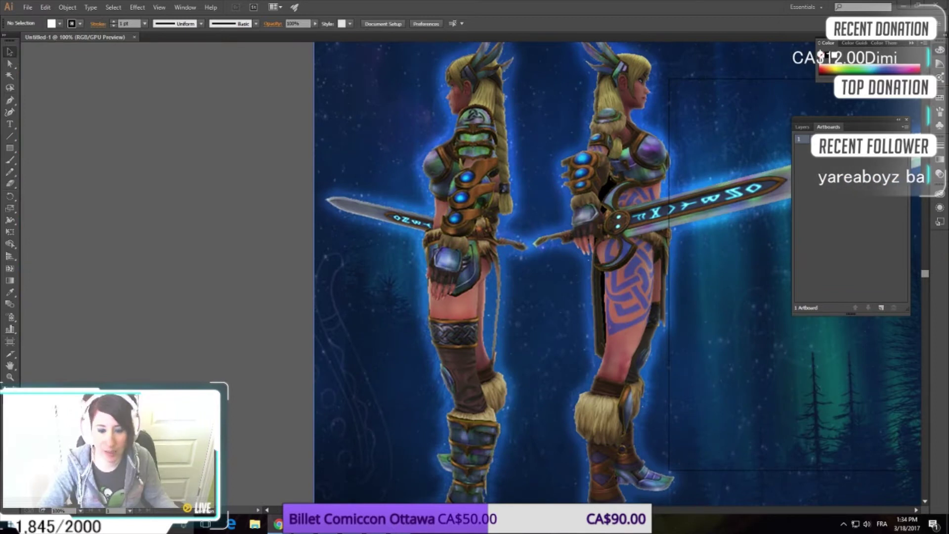
{"action": "scroll", "coordinate": [474, 237], "scroll_direction": "down", "scroll_amount": 1}
{"action": "scroll", "coordinate": [56, 221], "scroll_direction": "up", "scroll_amount": 5}
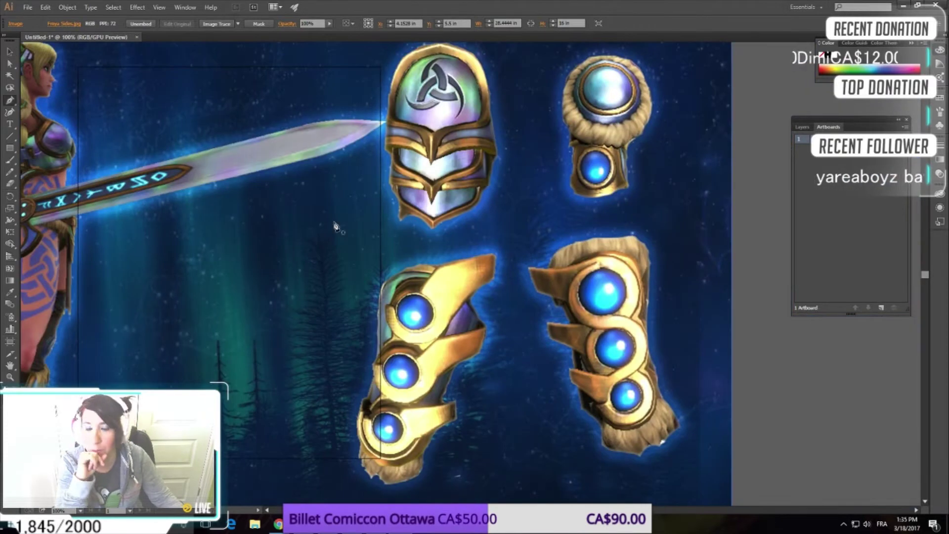
{"action": "left_click", "coordinate": [13, 104]}
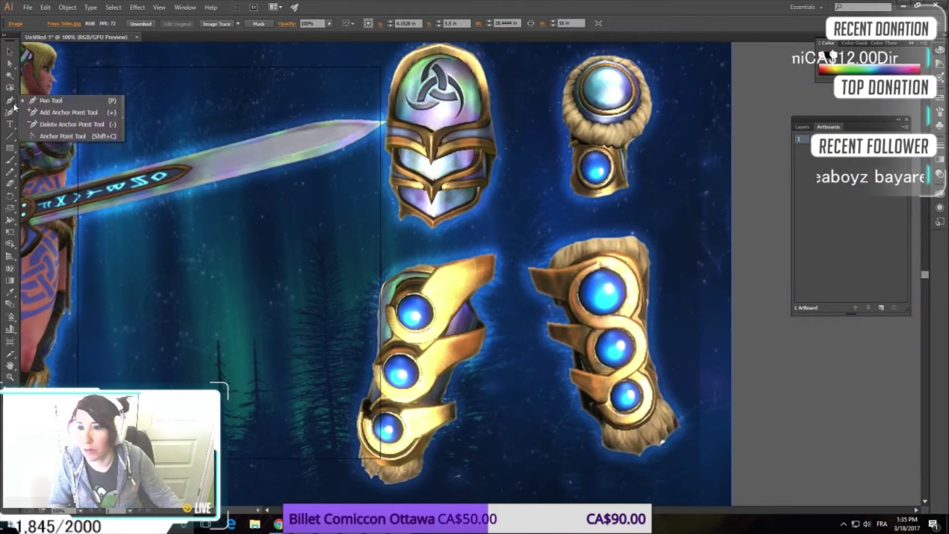
Switch to the Pen tool, deselect the reference image, and zoom to 200% on the gauntlets.
{"action": "left_click", "coordinate": [49, 100]}
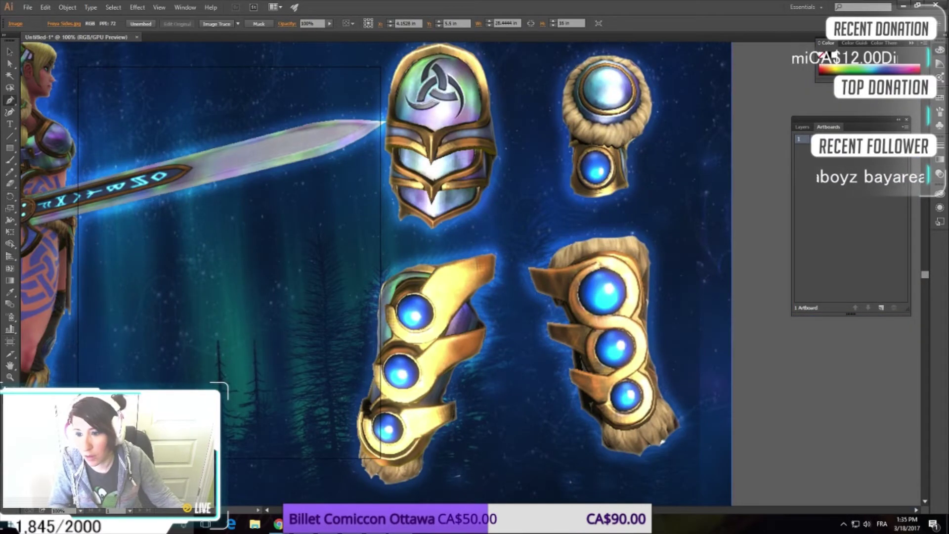
{"action": "key", "text": "ctrl+shift+a"}
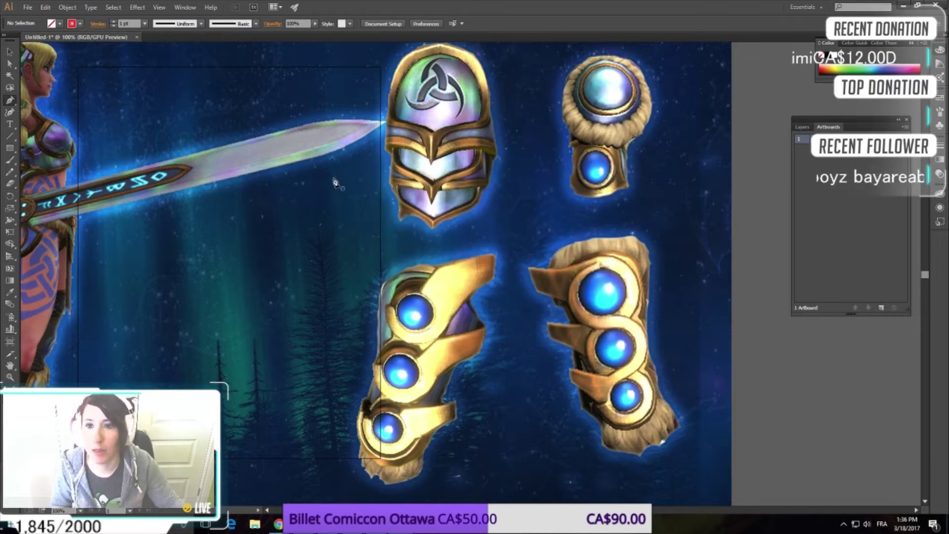
{"action": "key", "text": "z"}
{"action": "left_click", "coordinate": [434, 384]}
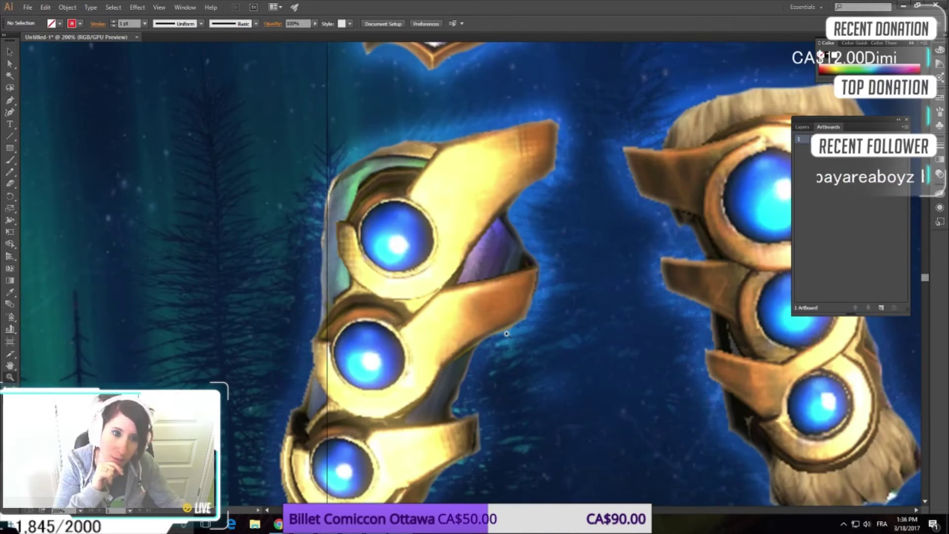
{"action": "key", "text": "p"}
Trace and close an outline around the left gauntlet's top plate and upper orb.
{"action": "left_click", "coordinate": [411, 197]}
{"action": "left_click", "coordinate": [443, 149]}
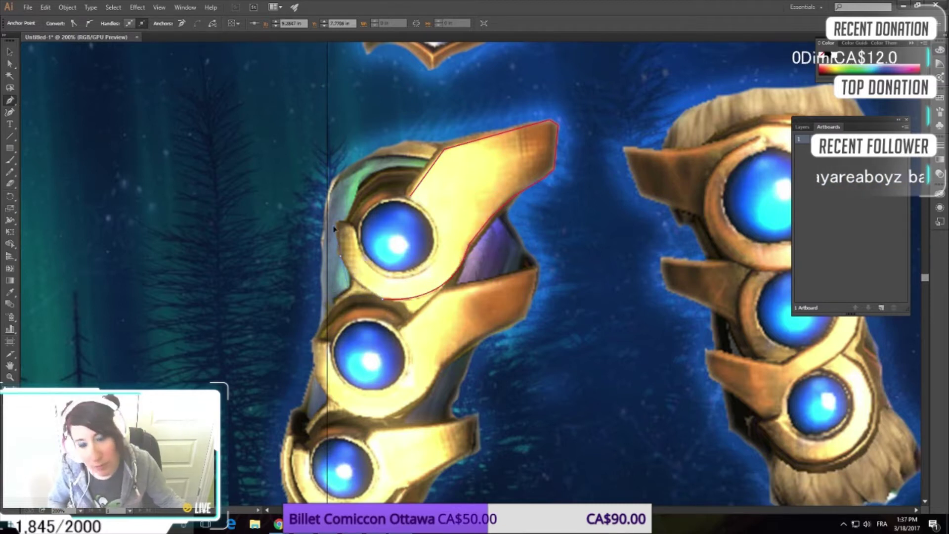
{"action": "left_click_drag", "start_coordinate": [340, 255], "coordinate": [339, 229]}
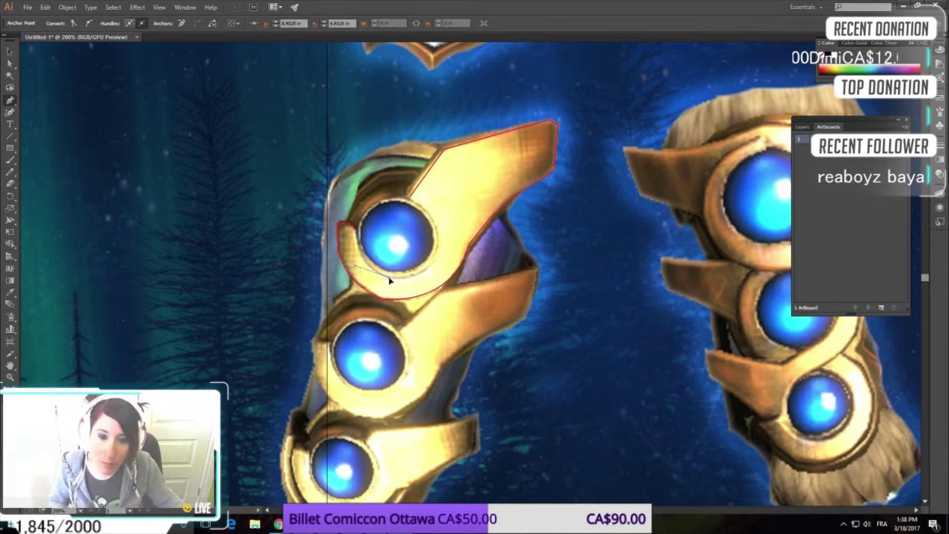
{"action": "key", "text": "ctrl+z"}
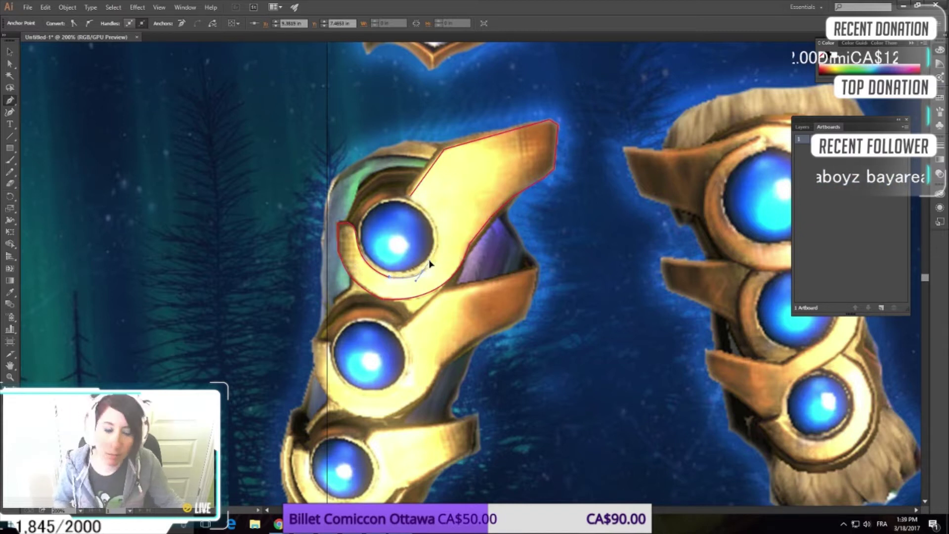
{"action": "left_click_drag", "start_coordinate": [404, 201], "coordinate": [389, 197]}
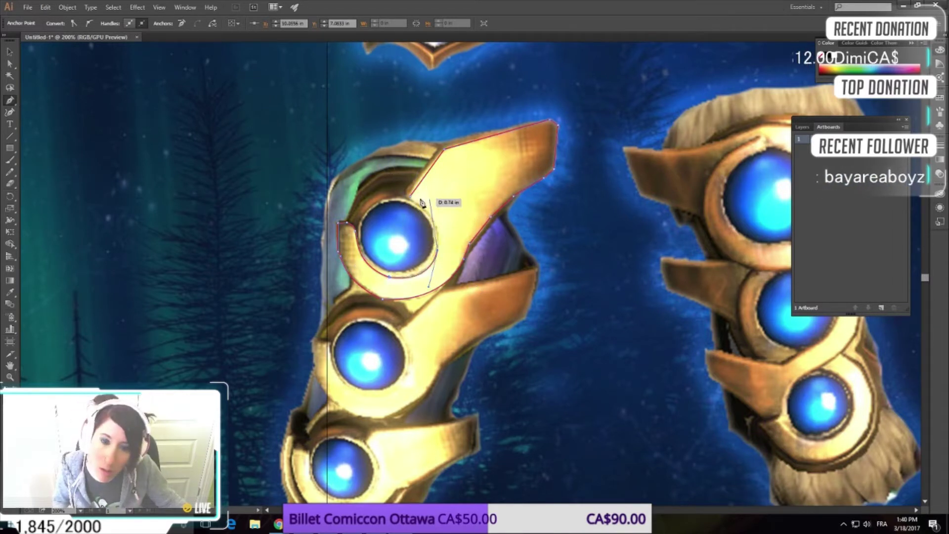
{"action": "left_click_drag", "start_coordinate": [358, 234], "coordinate": [354, 241]}
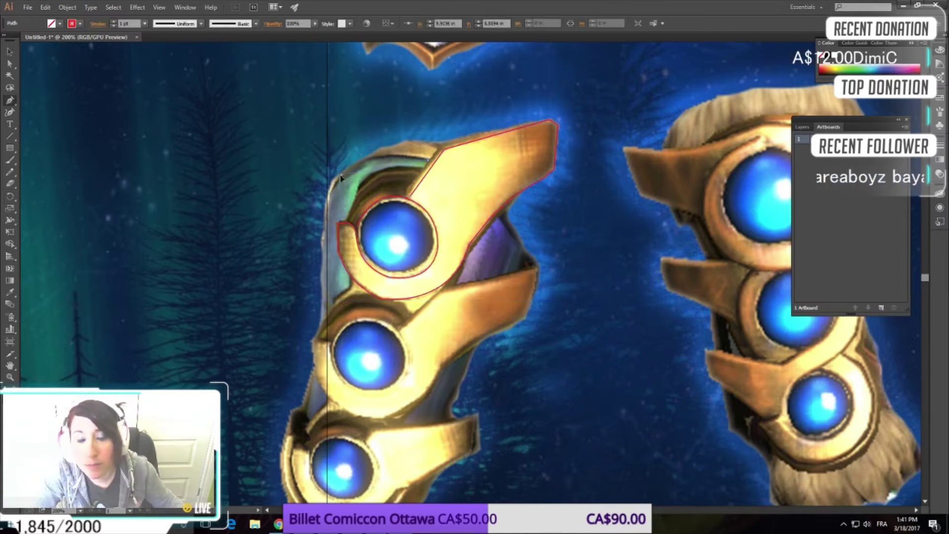
{"action": "left_click_drag", "start_coordinate": [324, 208], "coordinate": [323, 265]}
Trace the gauntlet's left edge and bottom plate, closing the outer outline and selecting it.
{"action": "left_click_drag", "start_coordinate": [317, 312], "coordinate": [336, 317]}
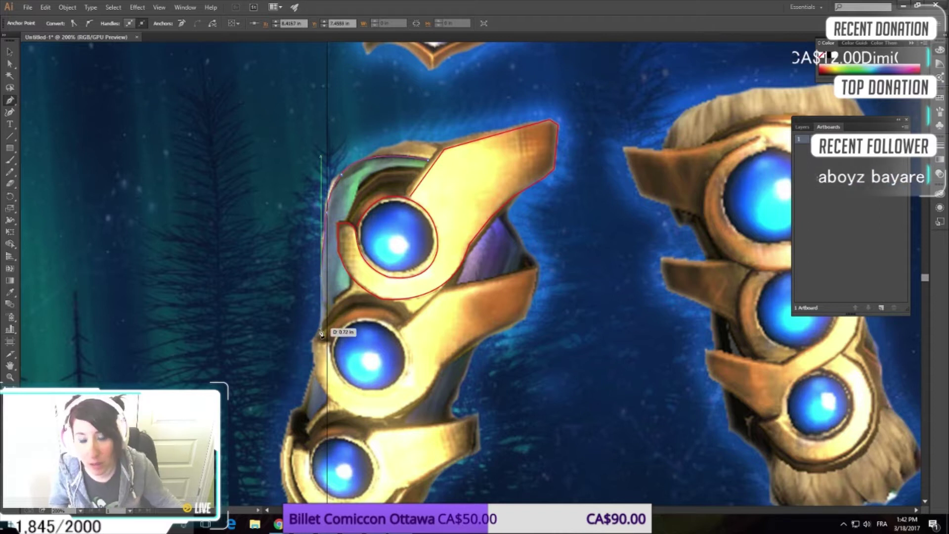
{"action": "left_click_drag", "start_coordinate": [321, 335], "coordinate": [322, 341]}
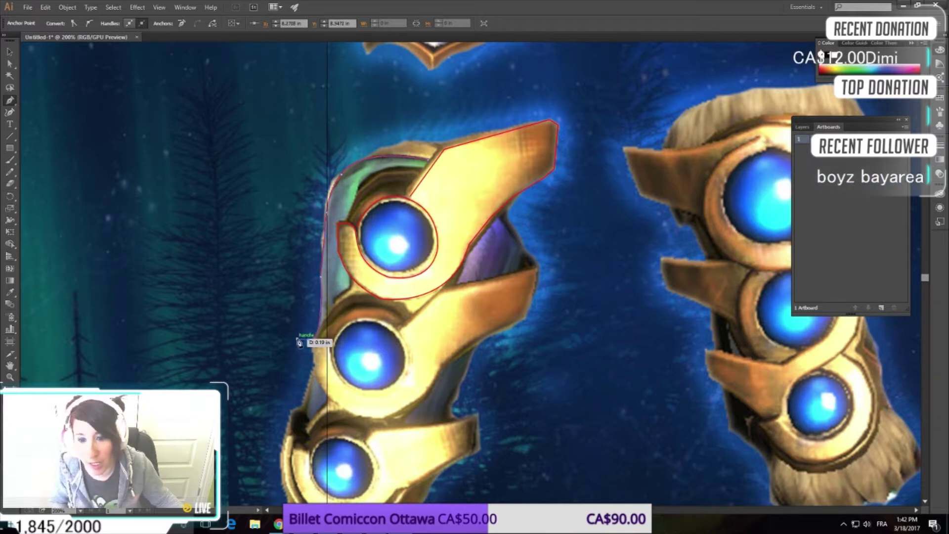
{"action": "left_click_drag", "start_coordinate": [328, 363], "coordinate": [328, 360]}
{"action": "scroll", "coordinate": [328, 360], "scroll_direction": "down", "scroll_amount": 3}
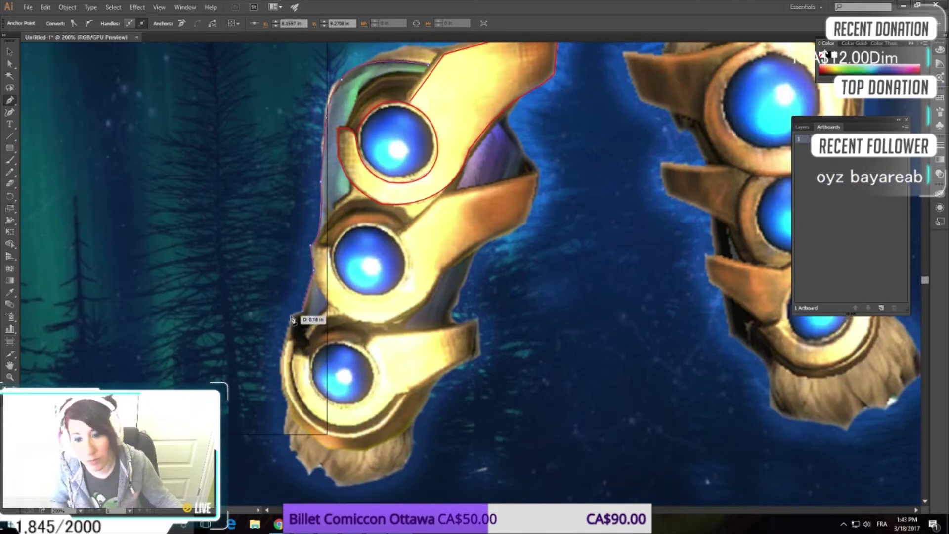
{"action": "left_click_drag", "start_coordinate": [291, 315], "coordinate": [294, 346]}
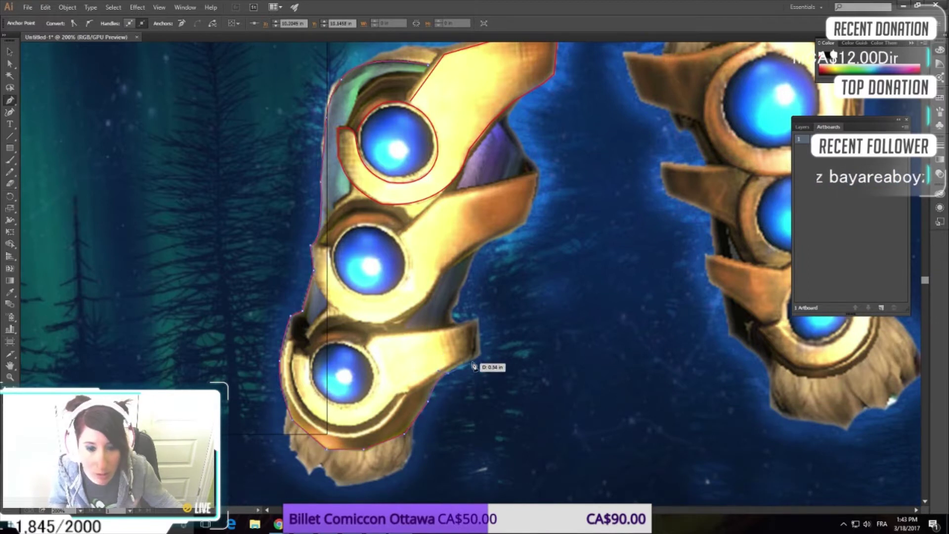
{"action": "left_click_drag", "start_coordinate": [473, 366], "coordinate": [482, 360]}
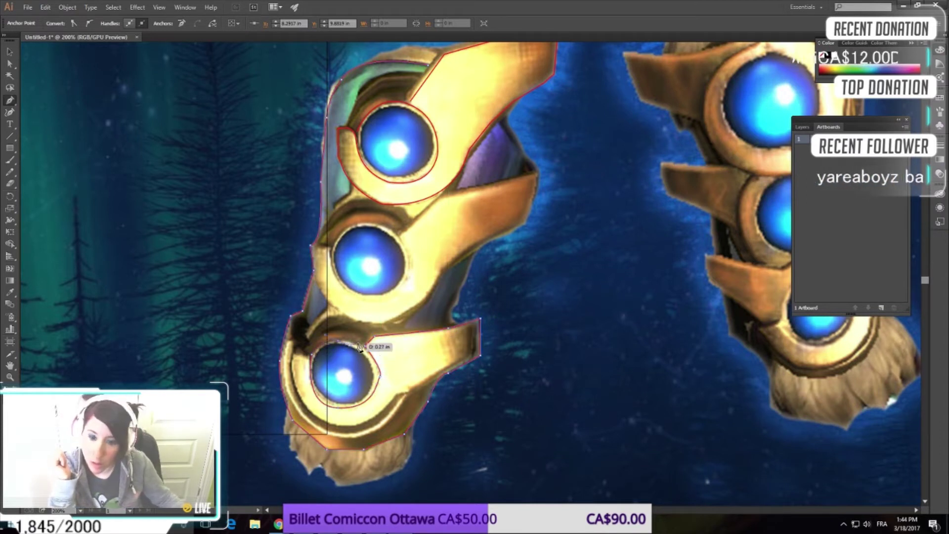
{"action": "left_click", "coordinate": [337, 342]}
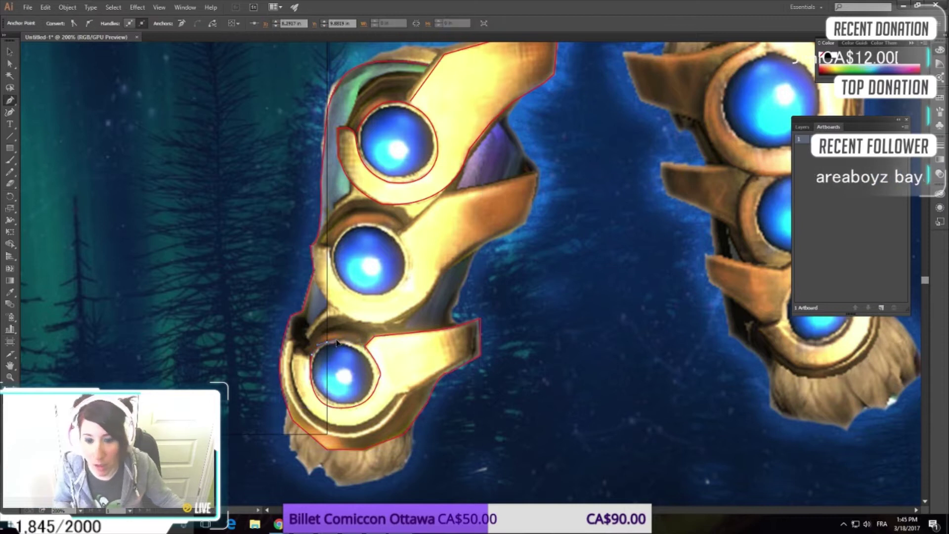
{"action": "key", "text": "v"}
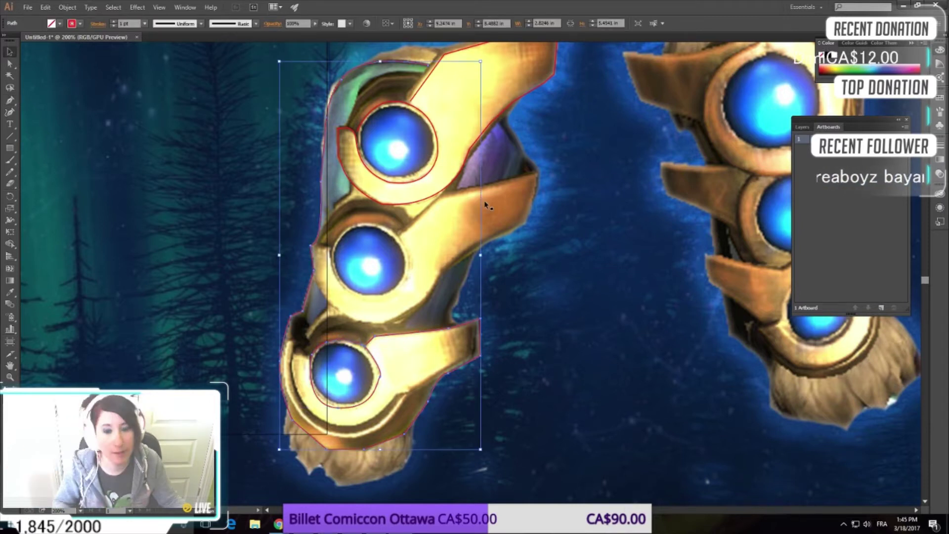
Begin a new pen path along the middle band around the second orb.
{"action": "scroll", "coordinate": [484, 200], "scroll_direction": "up", "scroll_amount": 4}
{"action": "key", "text": "p"}
{"action": "left_click", "coordinate": [501, 253]}
{"action": "left_click", "coordinate": [524, 289]}
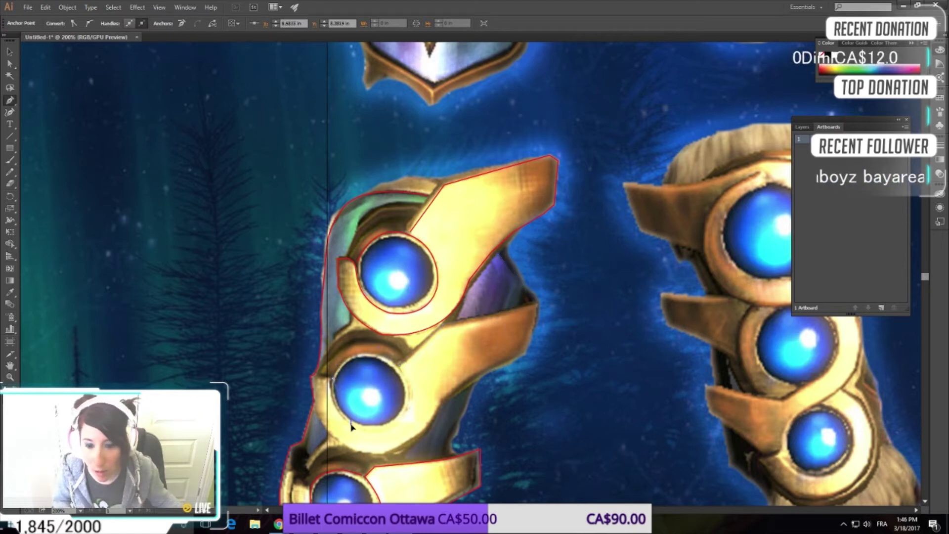
{"action": "left_click_drag", "start_coordinate": [388, 431], "coordinate": [388, 428]}
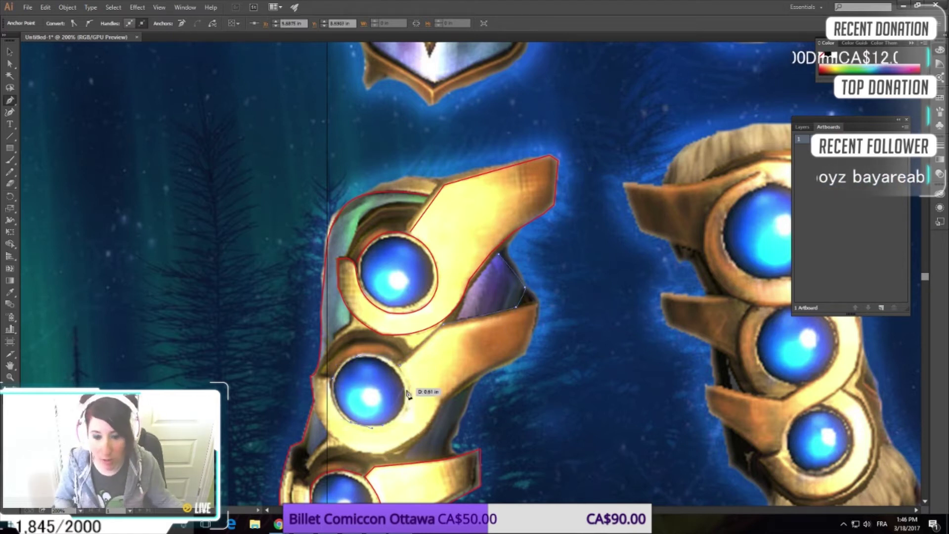
{"action": "scroll", "coordinate": [499, 239], "scroll_direction": "down", "scroll_amount": 3}
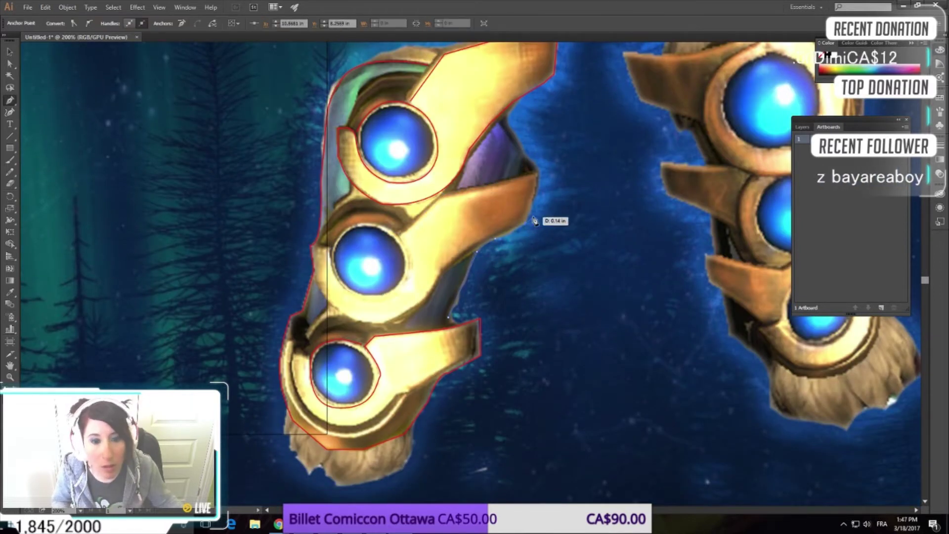
{"action": "left_click_drag", "start_coordinate": [399, 241], "coordinate": [378, 229]}
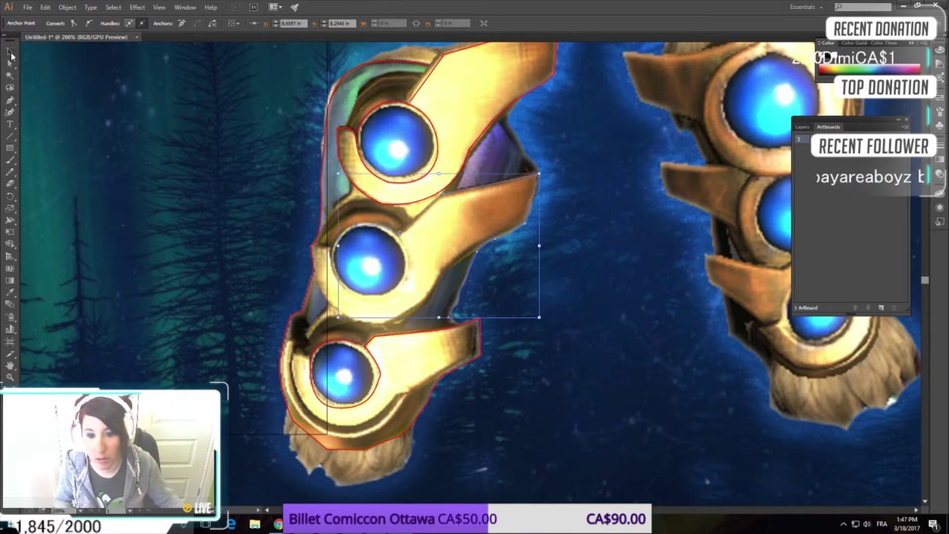
{"action": "scroll", "coordinate": [470, 272], "scroll_direction": "up", "scroll_amount": 1}
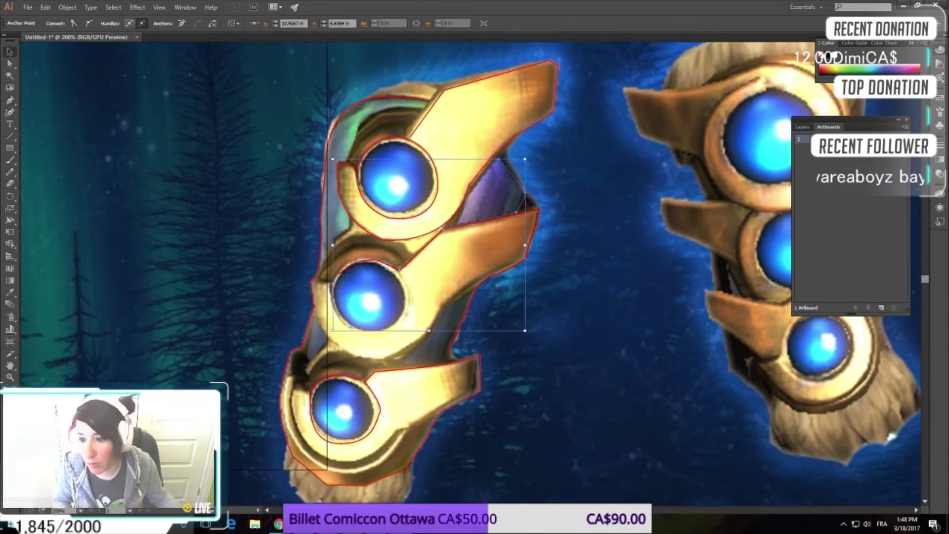
{"action": "double_click", "coordinate": [11, 395]}
Continue the middle band outline around the orb and out to the right edge.
{"action": "key", "text": "Escape"}
{"action": "left_click", "coordinate": [360, 357]}
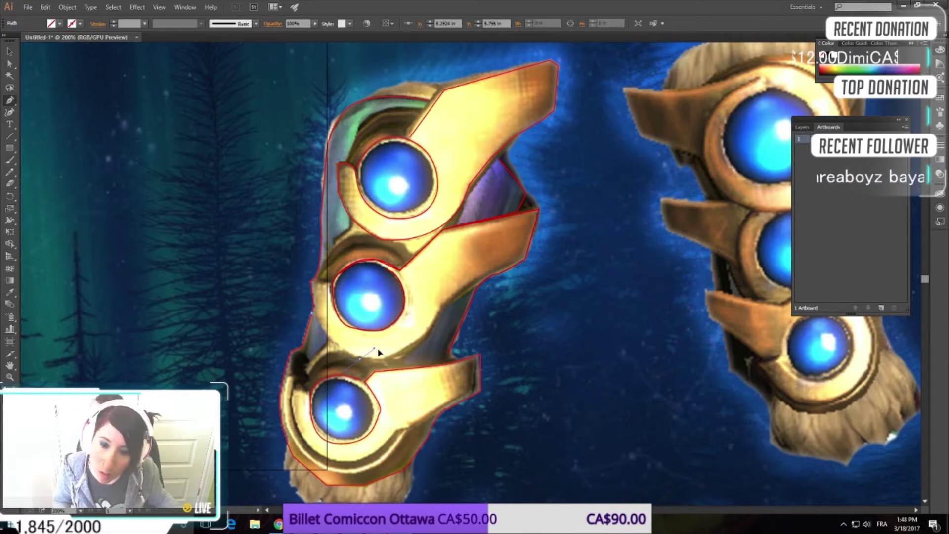
{"action": "left_click_drag", "start_coordinate": [386, 366], "coordinate": [442, 314]}
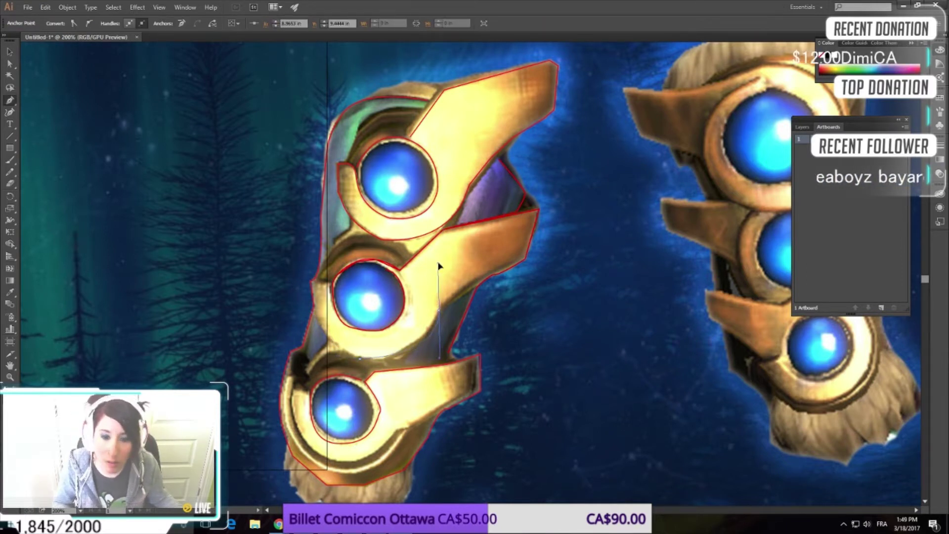
{"action": "left_click", "coordinate": [477, 290]}
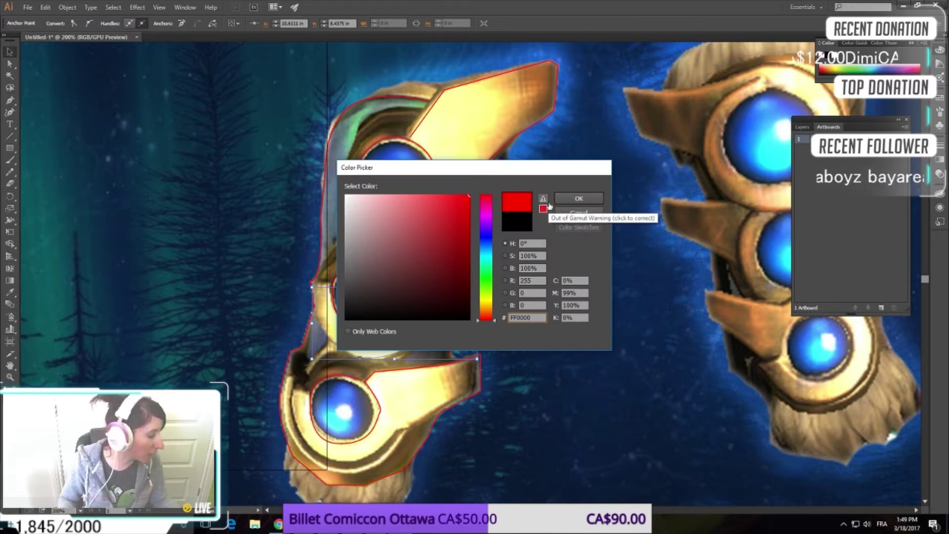
{"action": "left_click", "coordinate": [572, 196]}
{"action": "scroll", "coordinate": [450, 334], "scroll_direction": "down", "scroll_amount": 1}
{"action": "left_click", "coordinate": [539, 186]}
{"action": "scroll", "coordinate": [616, 143], "scroll_direction": "up", "scroll_amount": 3}
{"action": "scroll", "coordinate": [617, 139], "scroll_direction": "down", "scroll_amount": 2}
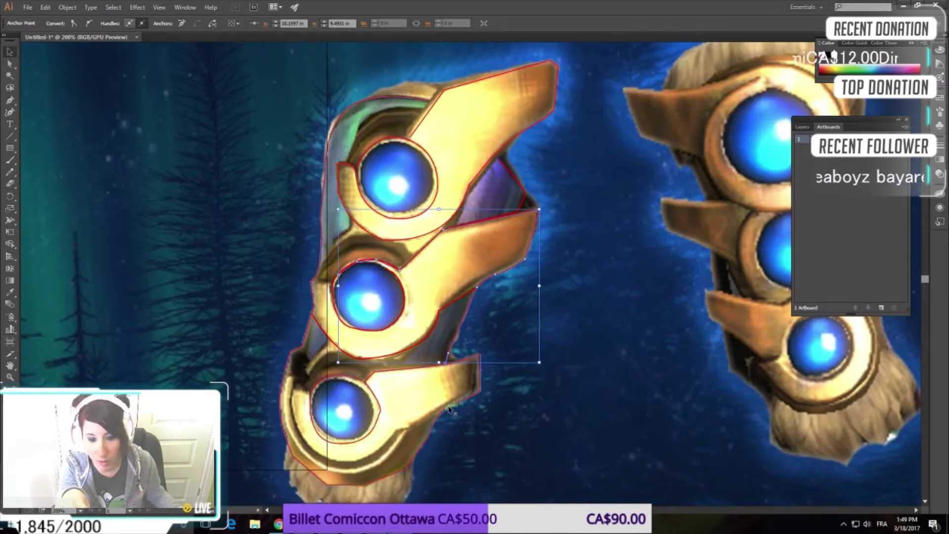
Add the lower cuff anchor and close the path on its starting point.
{"action": "left_click", "coordinate": [8, 102]}
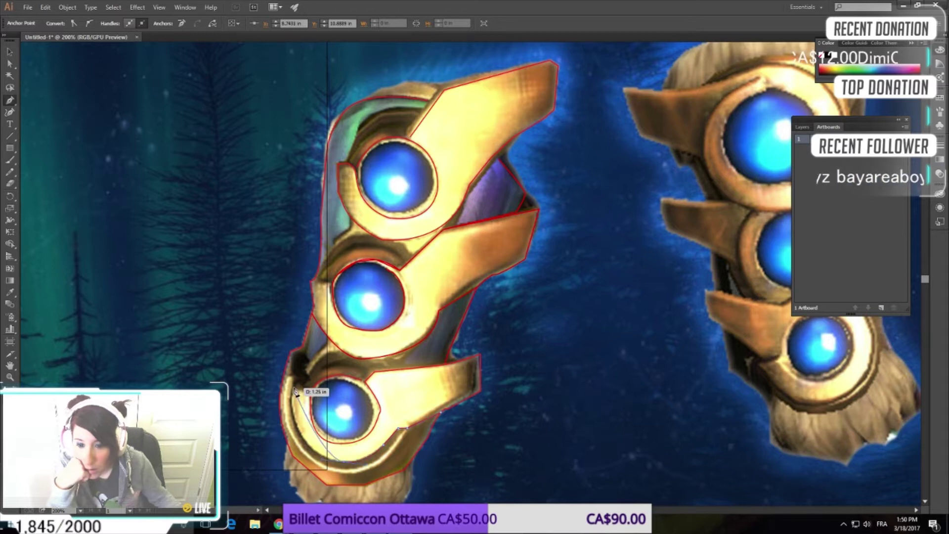
{"action": "left_click", "coordinate": [306, 342]}
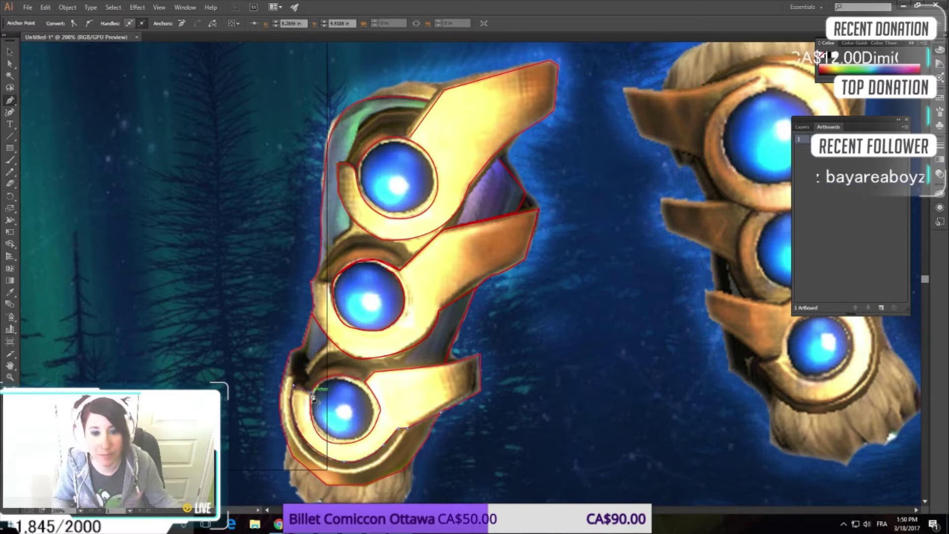
{"action": "left_click", "coordinate": [313, 396]}
{"action": "key", "text": "v"}
{"action": "scroll", "coordinate": [474, 272], "scroll_direction": "up", "scroll_amount": 10}
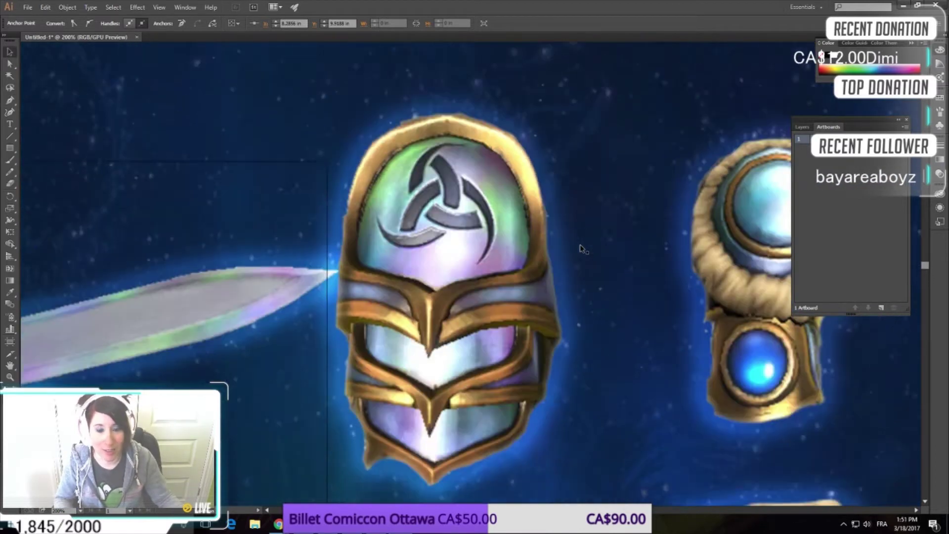
Lock the traced outline and the selected artwork, undoing an accidental move of the image.
{"action": "scroll", "coordinate": [474, 272], "scroll_direction": "down", "scroll_amount": 8}
{"action": "scroll", "coordinate": [475, 272], "scroll_direction": "up", "scroll_amount": 10}
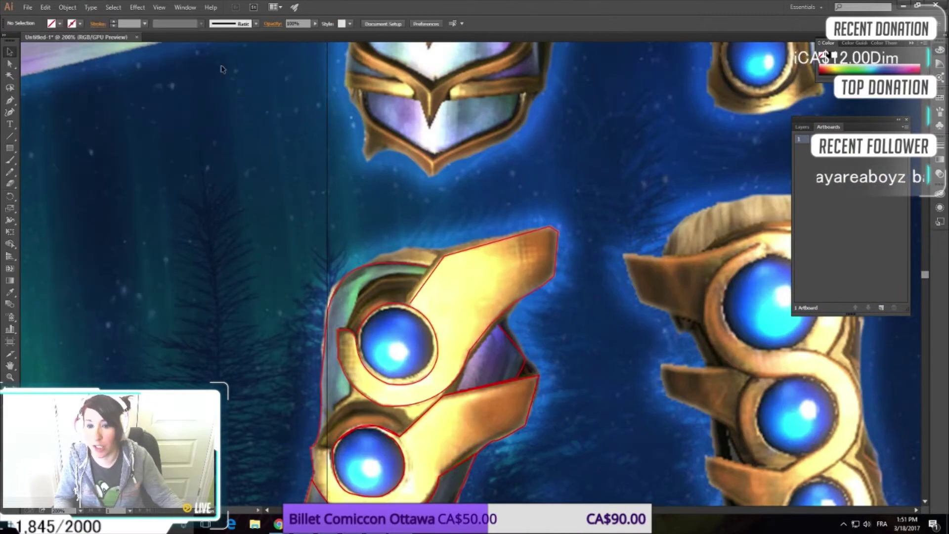
{"action": "scroll", "coordinate": [474, 271], "scroll_direction": "down", "scroll_amount": 6}
{"action": "scroll", "coordinate": [474, 272], "scroll_direction": "up", "scroll_amount": 4}
{"action": "left_click", "coordinate": [68, 7]}
{"action": "mouse_move", "coordinate": [79, 65]}
{"action": "left_click", "coordinate": [215, 66]}
{"action": "left_click", "coordinate": [91, 7]}
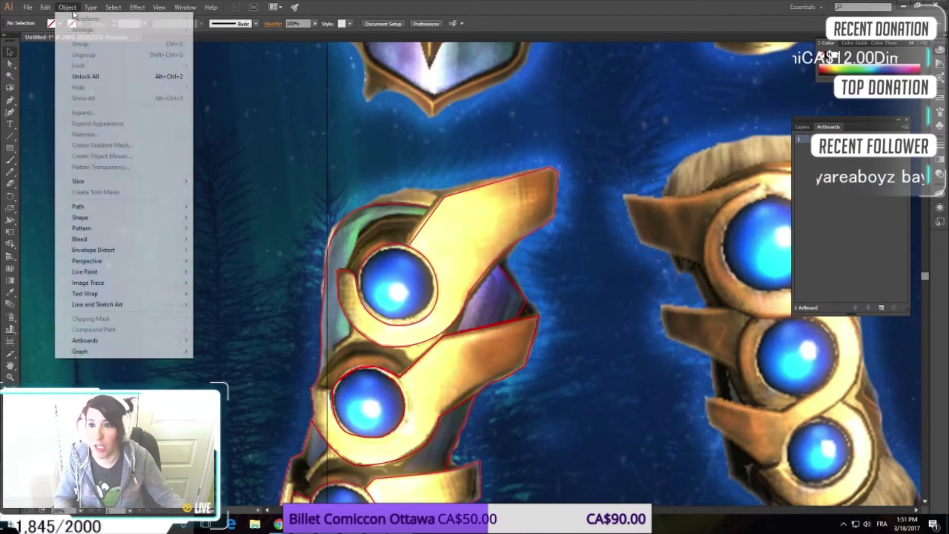
{"action": "left_click", "coordinate": [119, 18]}
{"action": "mouse_move", "coordinate": [629, 286]}
{"action": "left_mouse_down"}
{"action": "mouse_move", "coordinate": [402, 113]}
{"action": "mouse_move", "coordinate": [566, 237]}
{"action": "left_mouse_up"}
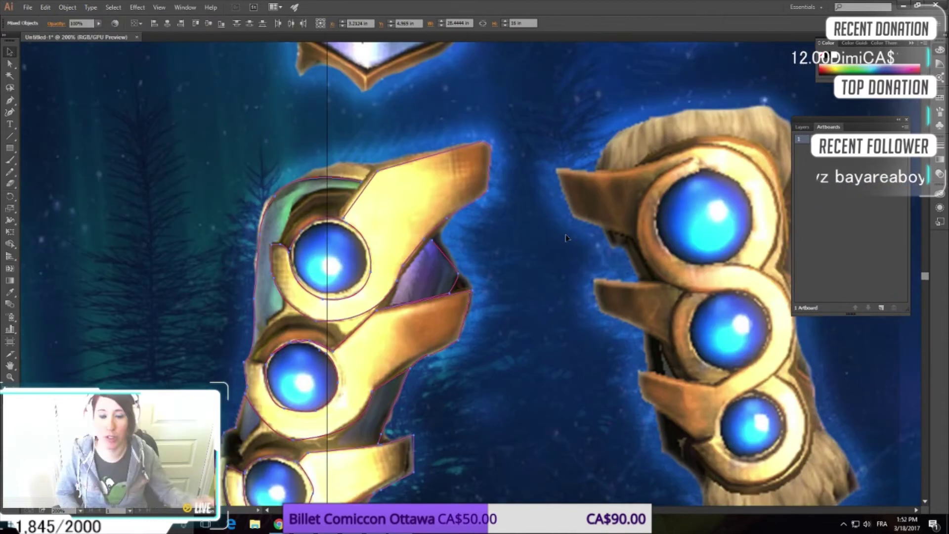
{"action": "scroll", "coordinate": [566, 237], "scroll_direction": "down", "scroll_amount": 3}
{"action": "left_click_drag", "start_coordinate": [566, 237], "coordinate": [685, 287]}
{"action": "left_click", "coordinate": [91, 7]}
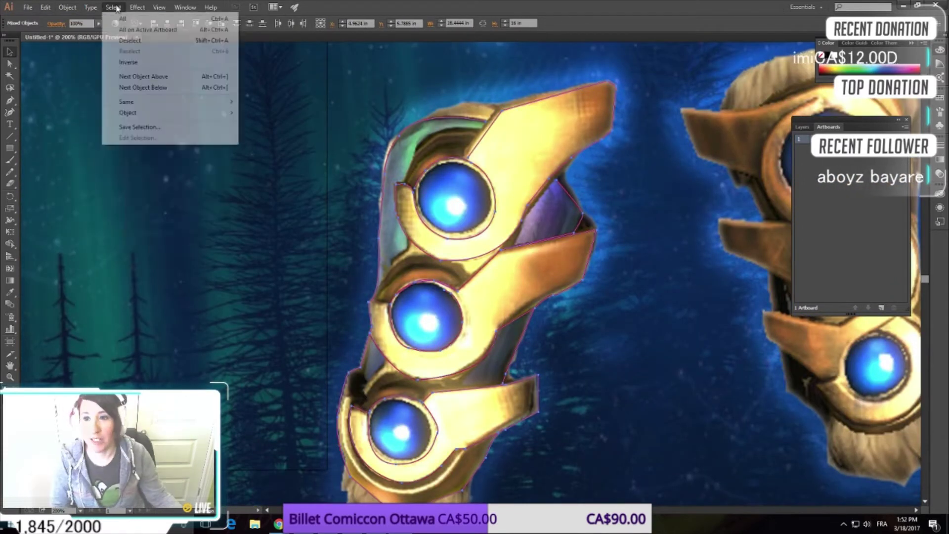
{"action": "left_click", "coordinate": [216, 64]}
{"action": "left_click_drag", "start_coordinate": [653, 478], "coordinate": [720, 500]}
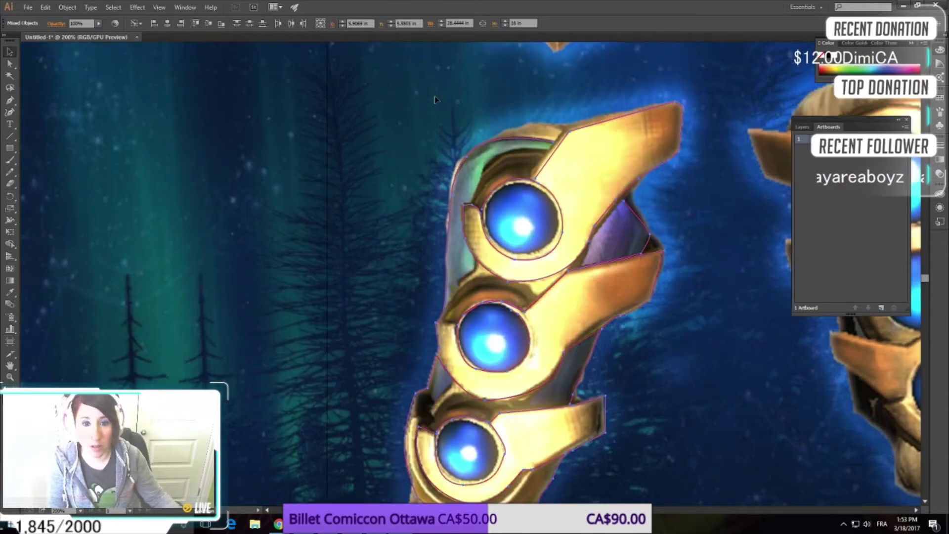
{"action": "left_click", "coordinate": [45, 7]}
{"action": "left_click", "coordinate": [69, 18]}
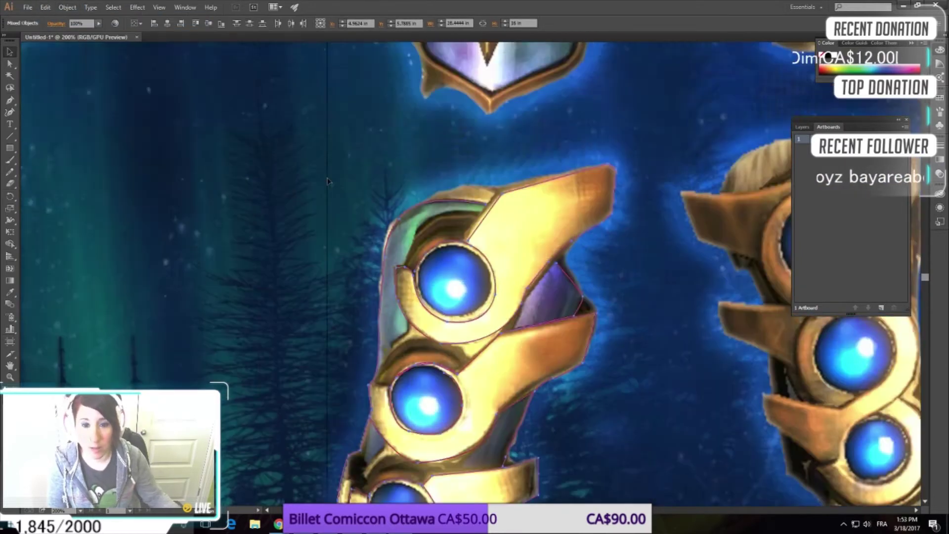
Zoom out to the whole reference sheet, back to 100%, and clear the selection.
{"action": "key", "text": "z"}
{"action": "left_click", "coordinate": [180, 225]}
{"action": "right_click", "coordinate": [132, 224]}
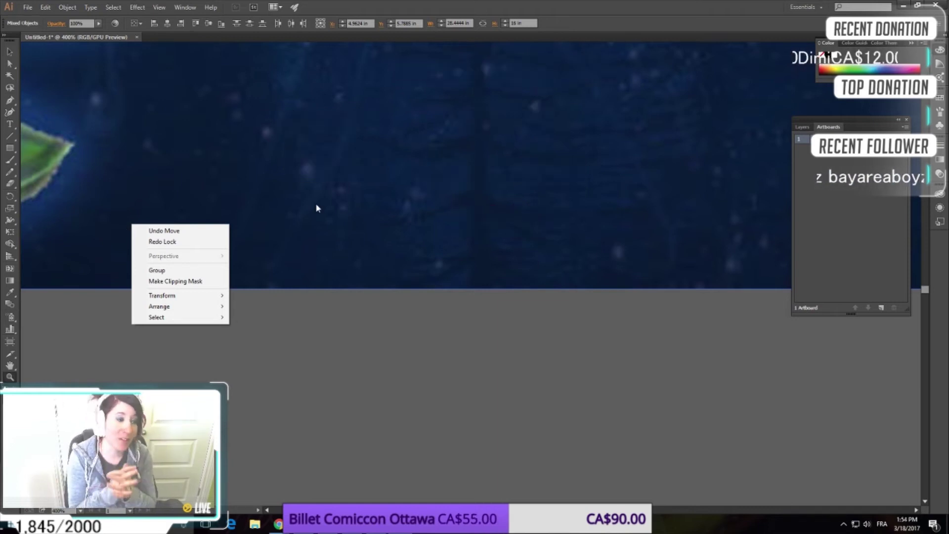
{"action": "right_click", "coordinate": [265, 218]}
{"action": "key", "text": "ctrl+minus"}
{"action": "key", "text": "ctrl+minus"}
{"action": "key", "text": "ctrl+minus"}
{"action": "scroll", "coordinate": [459, 216], "scroll_direction": "right", "scroll_amount": 10}
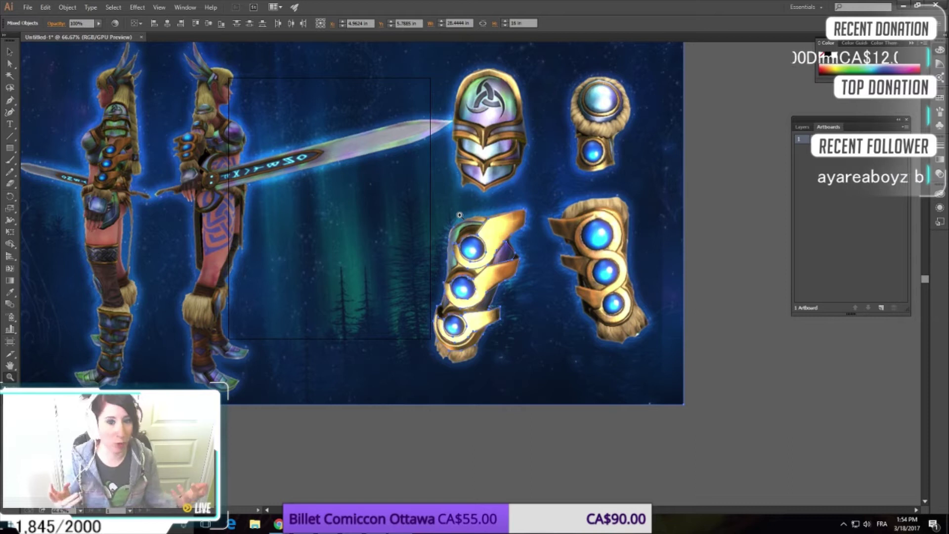
{"action": "key", "text": "ctrl+plus"}
{"action": "left_click", "coordinate": [67, 7]}
{"action": "left_click", "coordinate": [11, 52]}
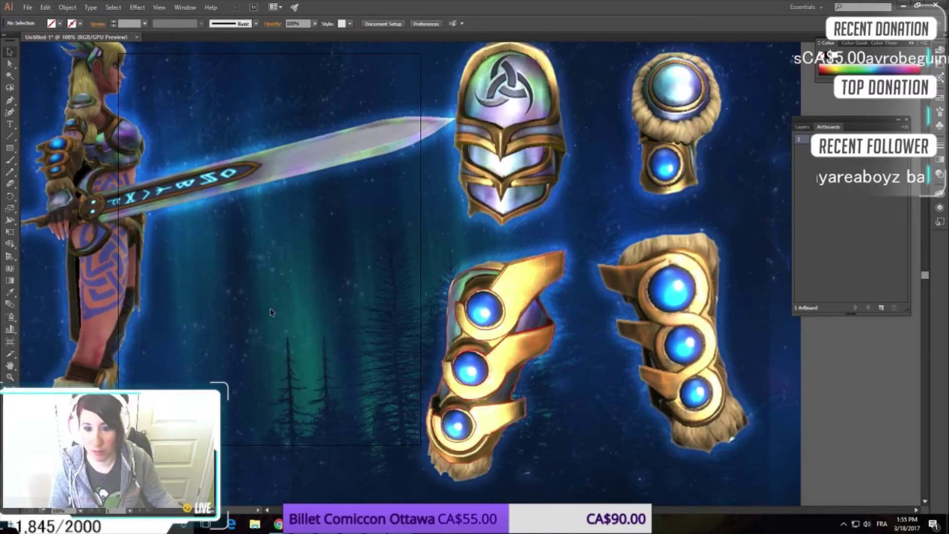
Unlock all artwork, then hide and show the reference image to check the trace.
{"action": "left_click", "coordinate": [67, 7]}
{"action": "left_click", "coordinate": [85, 77]}
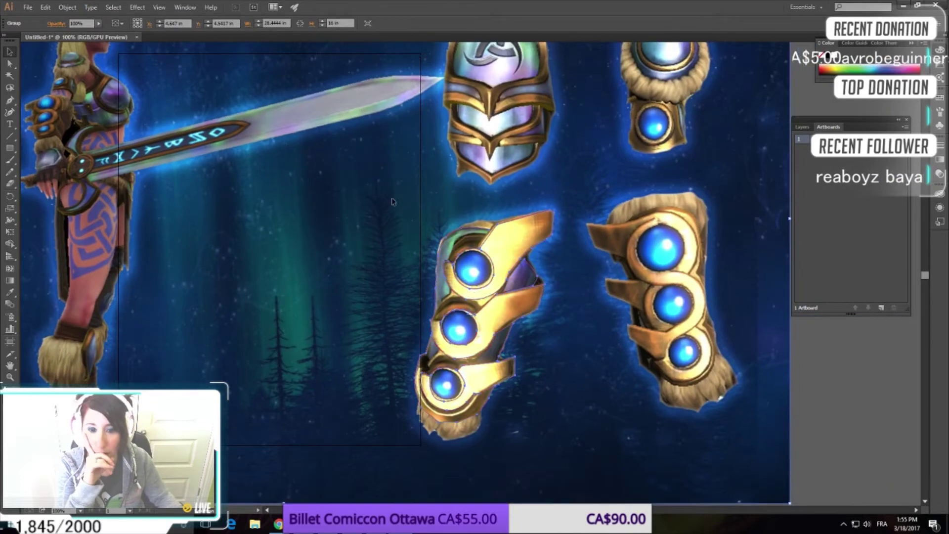
{"action": "left_click", "coordinate": [68, 7]}
{"action": "double_click", "coordinate": [637, 370]}
{"action": "left_click", "coordinate": [45, 7]}
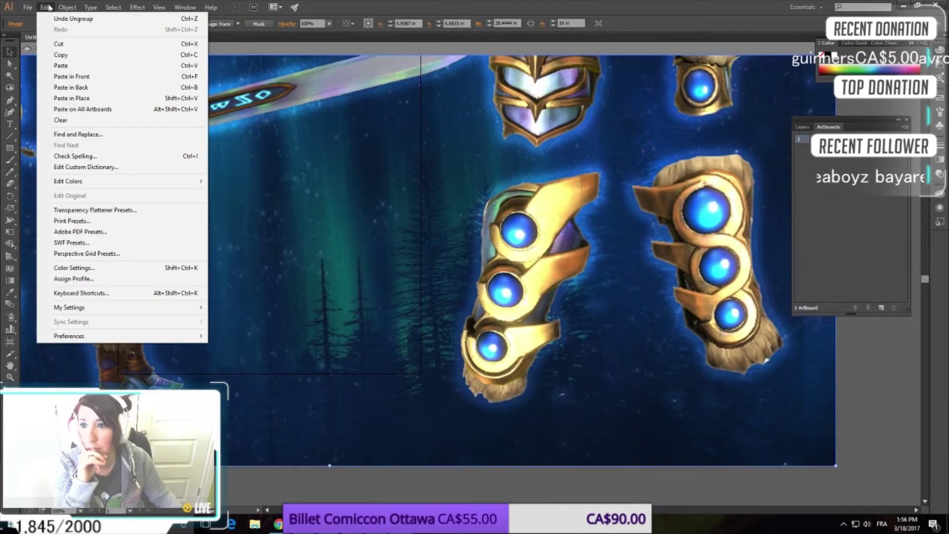
{"action": "left_click", "coordinate": [232, 85]}
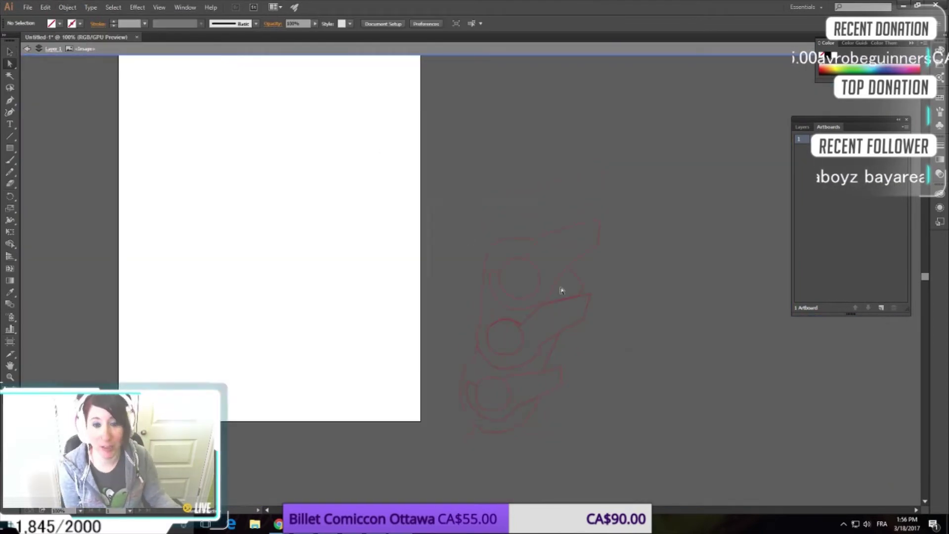
{"action": "left_click", "coordinate": [67, 7]}
{"action": "left_click", "coordinate": [89, 99]}
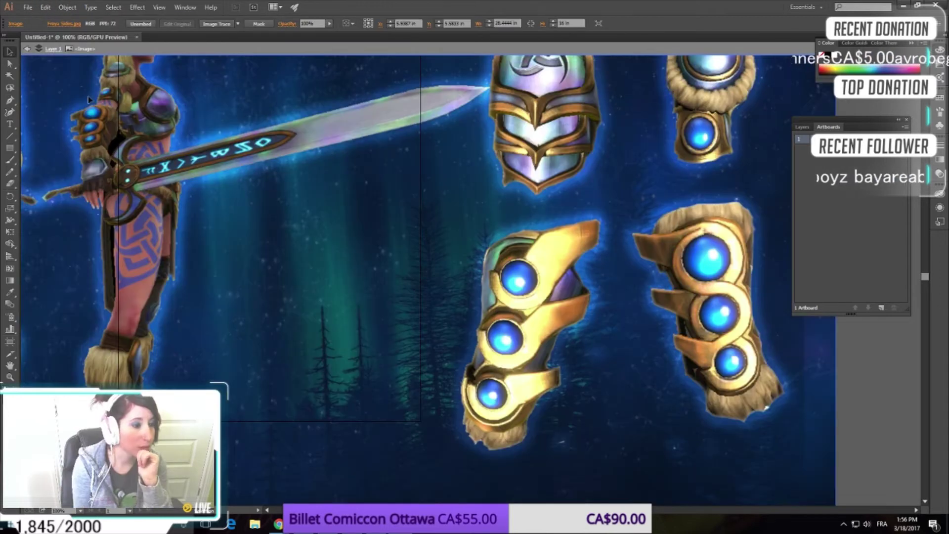
Leave isolation mode and shift the reference image off the traced outline.
{"action": "key", "text": "Escape"}
{"action": "scroll", "coordinate": [559, 238], "scroll_direction": "down", "scroll_amount": 3}
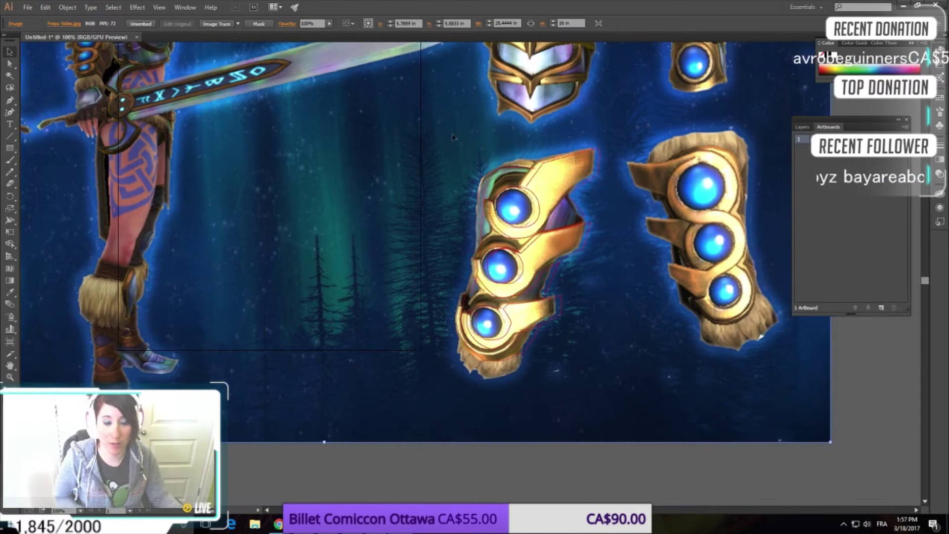
{"action": "key", "text": "ctrl+z"}
{"action": "key", "text": "ctrl+z"}
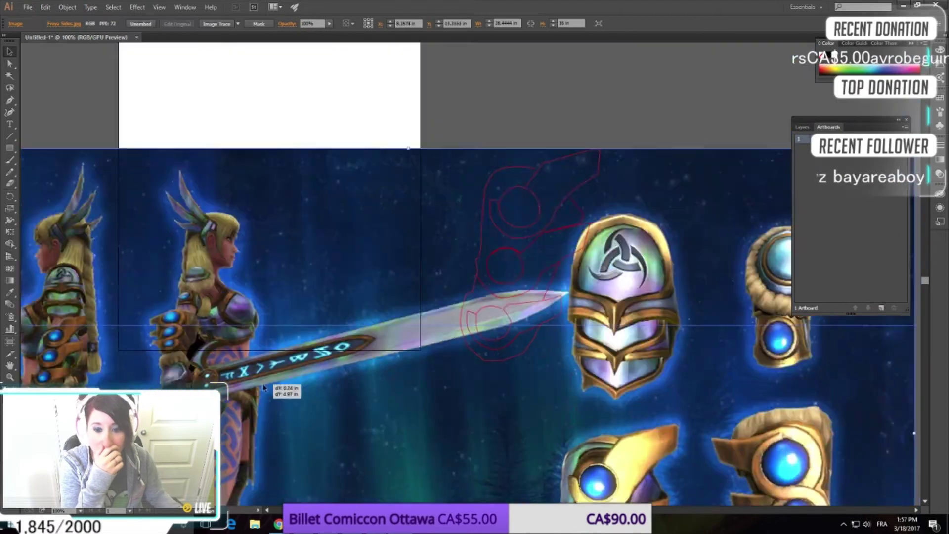
{"action": "key", "text": "ctrl+z"}
{"action": "key", "text": "ctrl+z"}
{"action": "key", "text": "ctrl+z"}
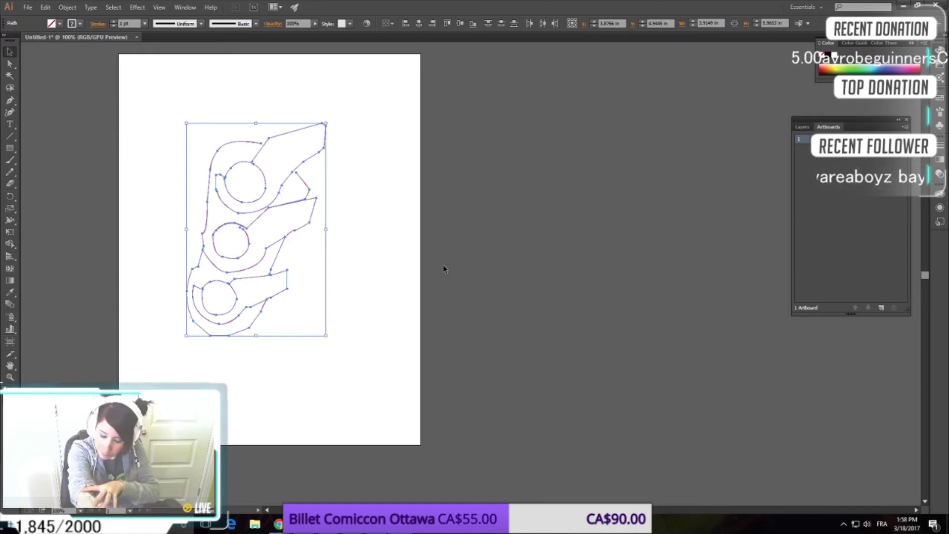
Enlarge the outline slightly, then draw and undo a second artboard beside the first.
{"action": "left_click_drag", "start_coordinate": [326, 335], "coordinate": [346, 382]}
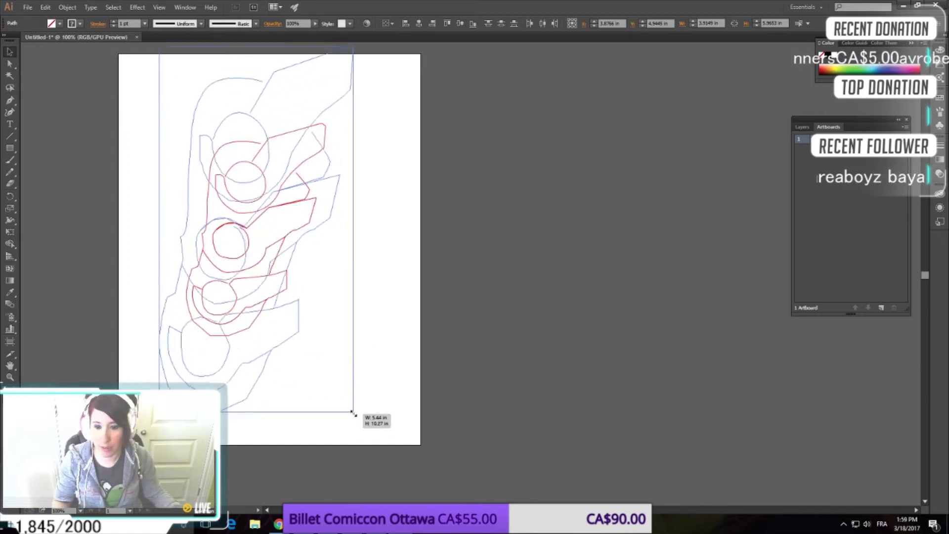
{"action": "left_click_drag", "start_coordinate": [346, 383], "coordinate": [349, 383]}
{"action": "key", "text": "shift+o"}
{"action": "mouse_move", "coordinate": [446, 170]}
{"action": "left_mouse_down"}
{"action": "mouse_move", "coordinate": [671, 430]}
{"action": "mouse_move", "coordinate": [736, 484]}
{"action": "mouse_move", "coordinate": [749, 477]}
{"action": "left_mouse_up"}
{"action": "key", "text": "ctrl+z"}
{"action": "key", "text": "v"}
Scale the gauntlet outline to fill the letter page, position it, and bring up Print settings.
{"action": "left_click", "coordinate": [244, 157]}
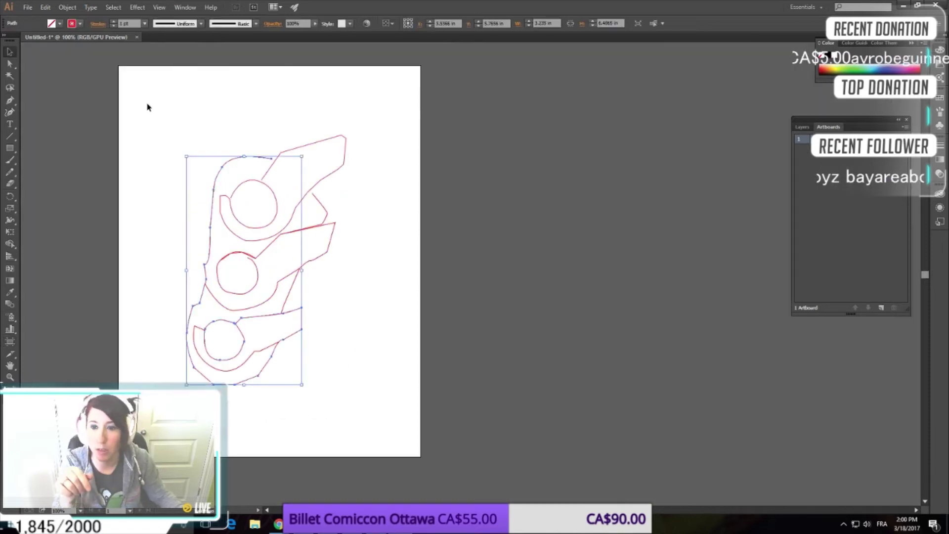
{"action": "left_click_drag", "start_coordinate": [346, 384], "coordinate": [393, 455]}
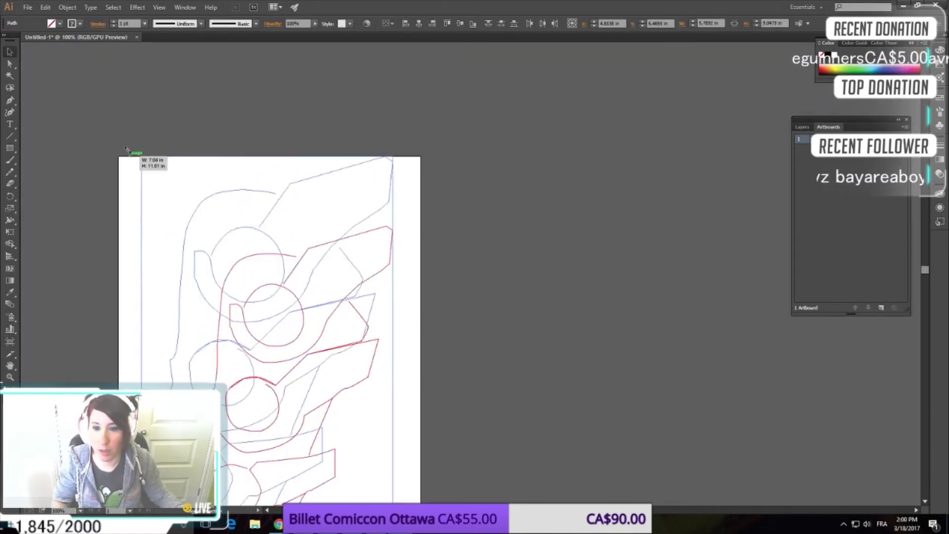
{"action": "left_click_drag", "start_coordinate": [415, 370], "coordinate": [424, 138]}
{"action": "left_click", "coordinate": [457, 422]}
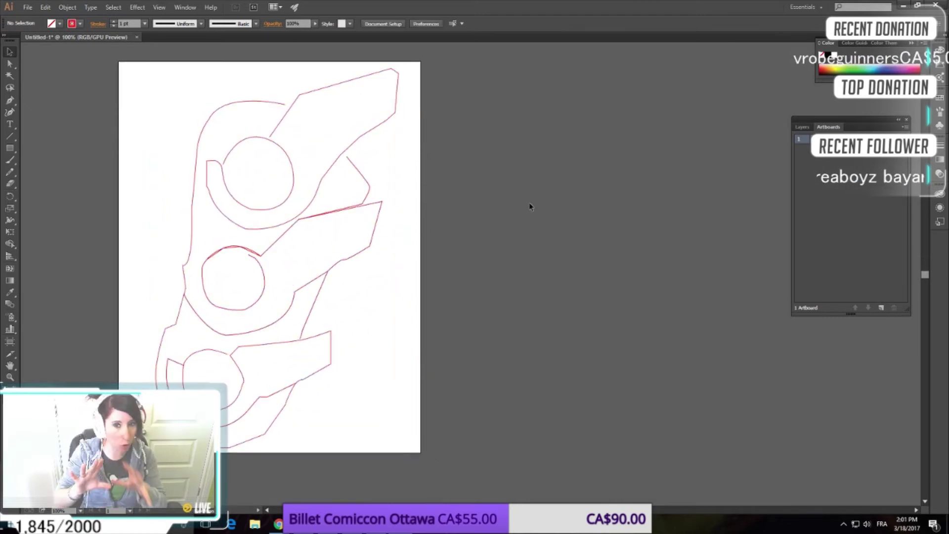
{"action": "scroll", "coordinate": [530, 206], "scroll_direction": "up", "scroll_amount": 2}
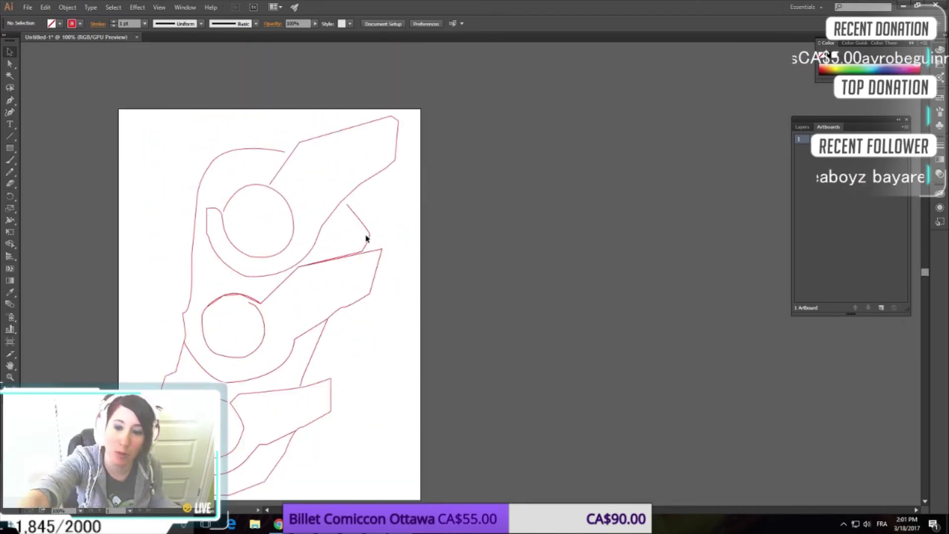
{"action": "left_click", "coordinate": [28, 7]}
{"action": "left_click", "coordinate": [84, 289]}
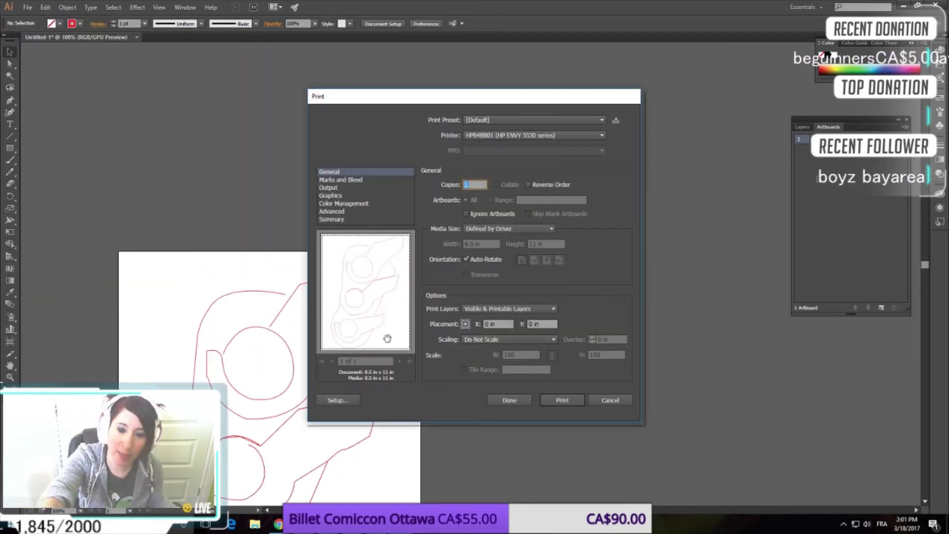
Close the print settings and resize the whole gauntlet drawing from a corner handle.
{"action": "key", "text": "Escape"}
{"action": "key", "text": "ctrl+a"}
{"action": "left_click", "coordinate": [486, 423]}
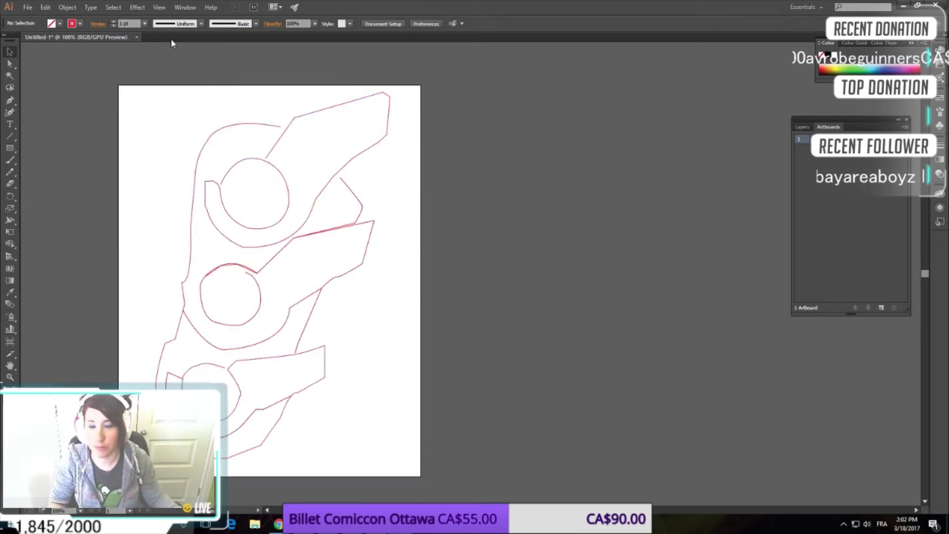
{"action": "key", "text": "ctrl+p"}
{"action": "key", "text": "Escape"}
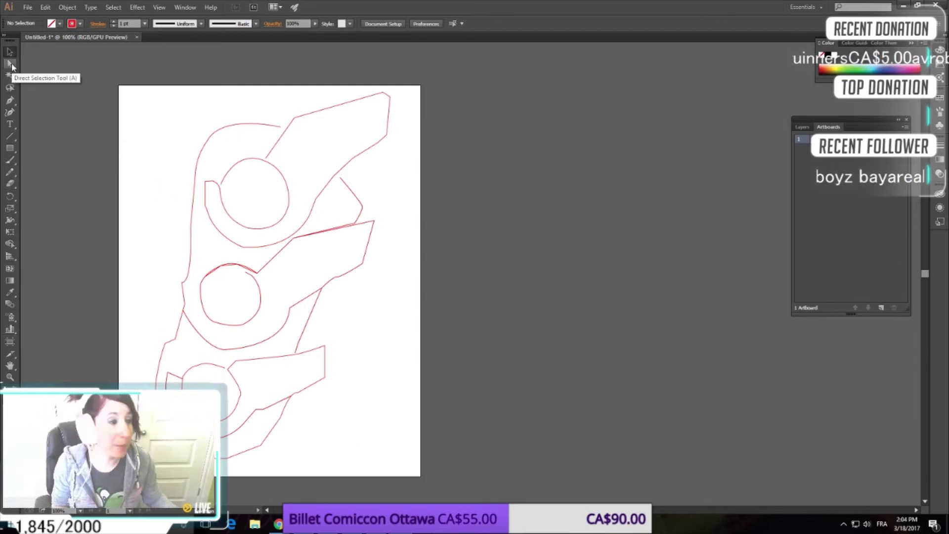
{"action": "mouse_move", "coordinate": [149, 106]}
{"action": "left_mouse_down"}
{"action": "mouse_move", "coordinate": [393, 460]}
{"action": "mouse_move", "coordinate": [362, 435]}
{"action": "mouse_move", "coordinate": [403, 445]}
{"action": "left_mouse_up"}
{"action": "left_click", "coordinate": [457, 399]}
Print the gauntlet outline and dismiss the printer's out-of-paper notice.
{"action": "left_click", "coordinate": [27, 7]}
{"action": "left_click", "coordinate": [45, 289]}
{"action": "key", "text": "Escape"}
{"action": "left_click", "coordinate": [27, 7]}
{"action": "left_click", "coordinate": [44, 289]}
{"action": "left_click", "coordinate": [574, 418]}
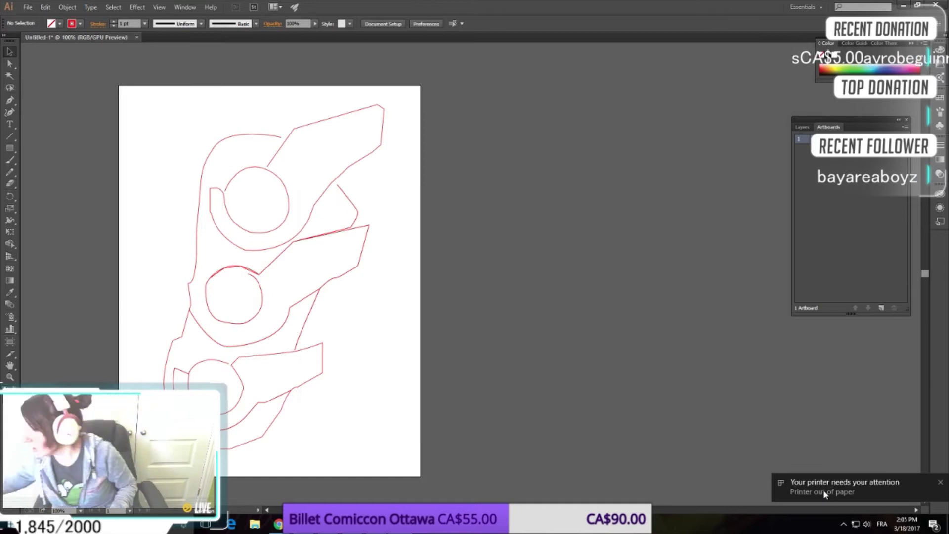
{"action": "left_click", "coordinate": [820, 491]}
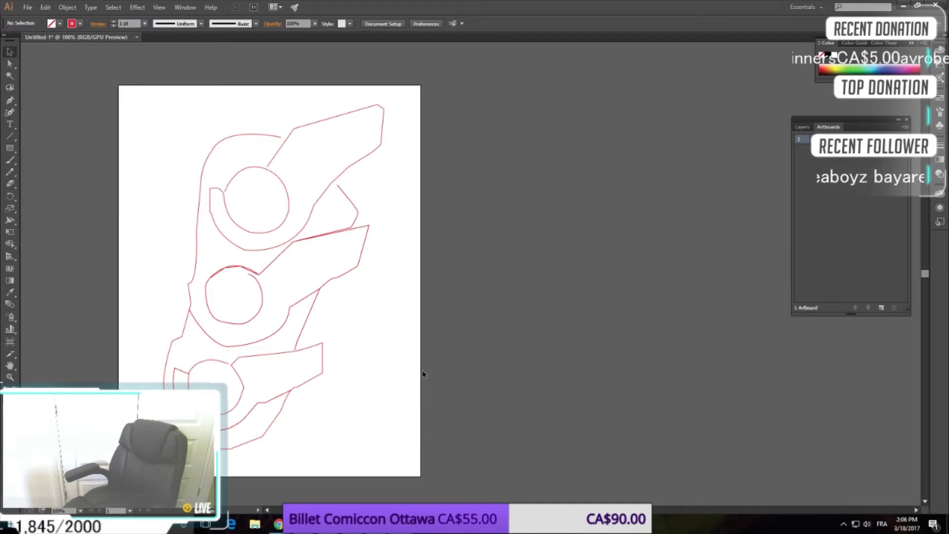
Check and close the Windows print queue, then show all hidden artwork.
{"action": "left_click", "coordinate": [28, 7]}
{"action": "left_click", "coordinate": [28, 7]}
{"action": "left_click", "coordinate": [51, 197]}
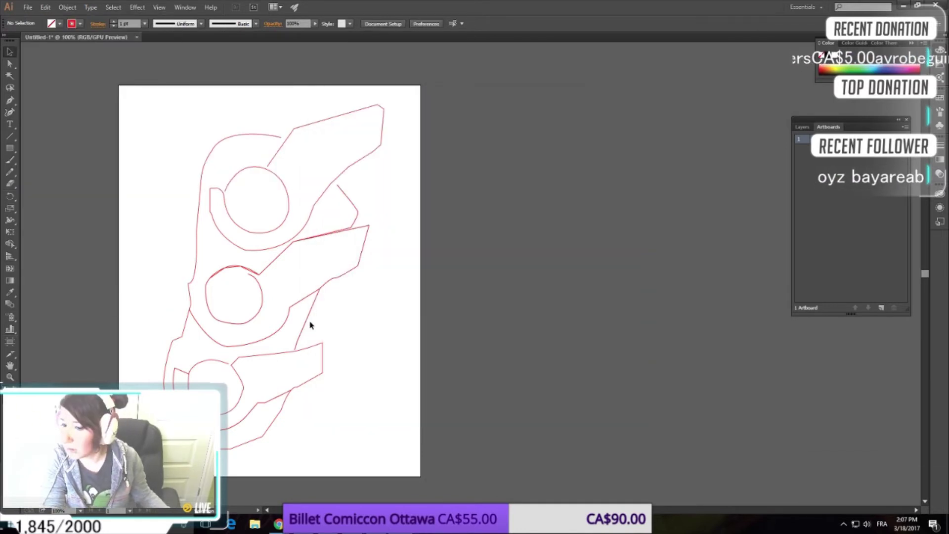
{"action": "left_click", "coordinate": [38, 68]}
{"action": "left_click", "coordinate": [577, 58]}
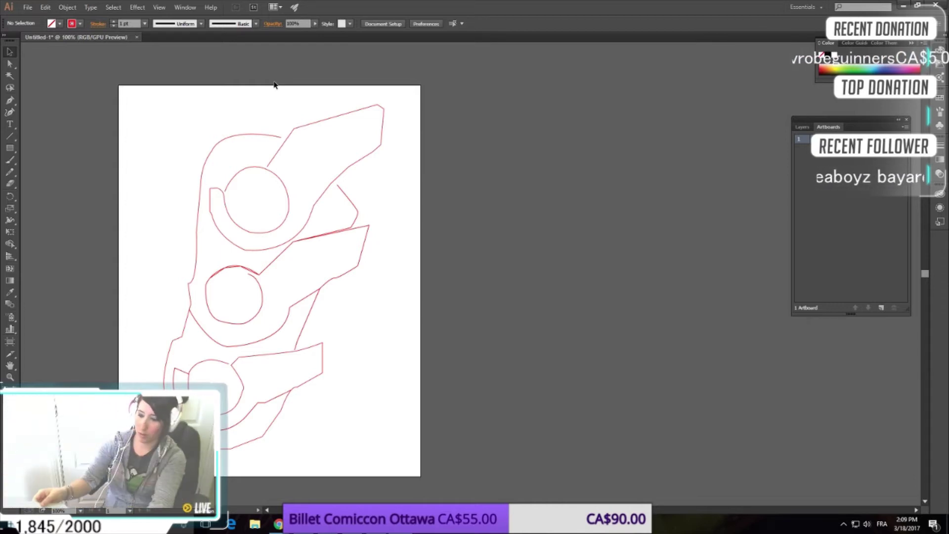
{"action": "key", "text": "ctrl+alt+3"}
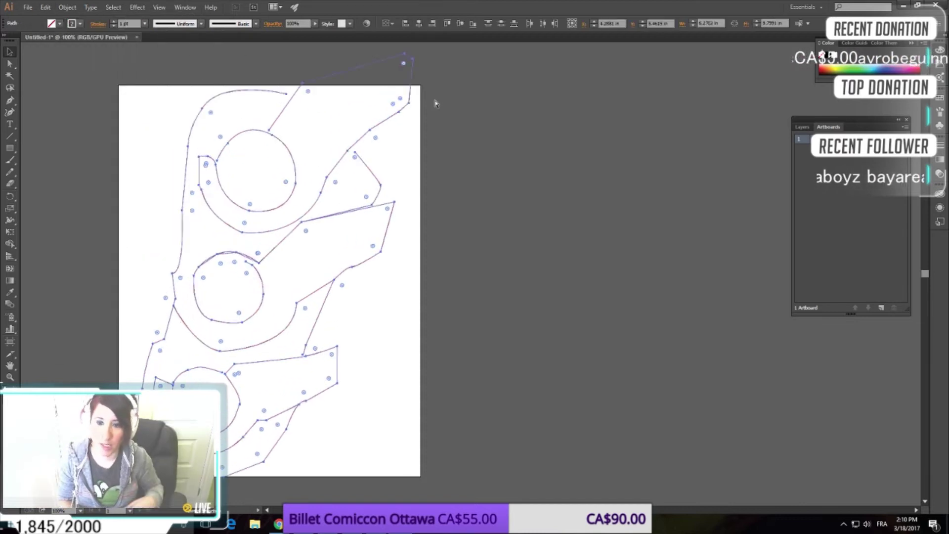
Zoom to 200% on the gold gauntlet reference.
{"action": "scroll", "coordinate": [435, 103], "scroll_direction": "down", "scroll_amount": 2}
{"action": "key", "text": "z"}
{"action": "left_click", "coordinate": [441, 191]}
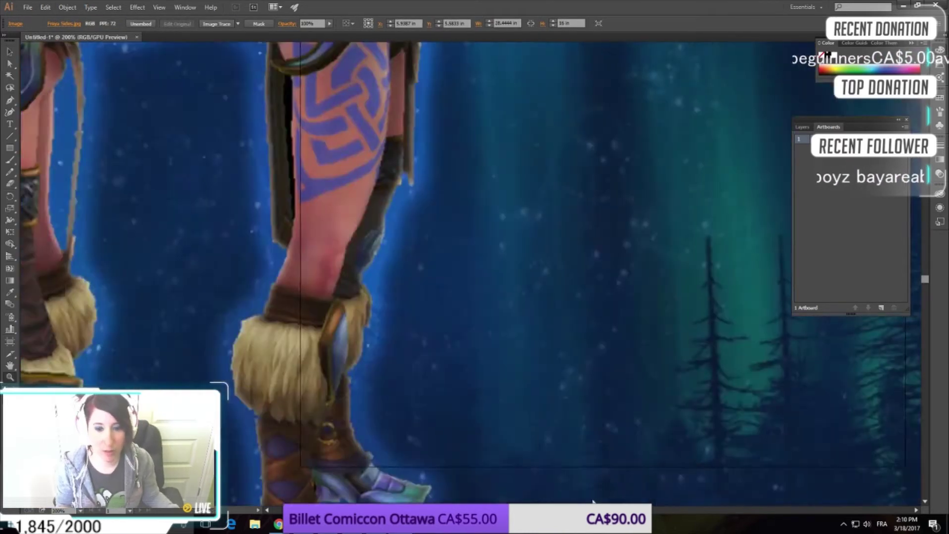
{"action": "scroll", "coordinate": [525, 368], "scroll_direction": "down", "scroll_amount": 2}
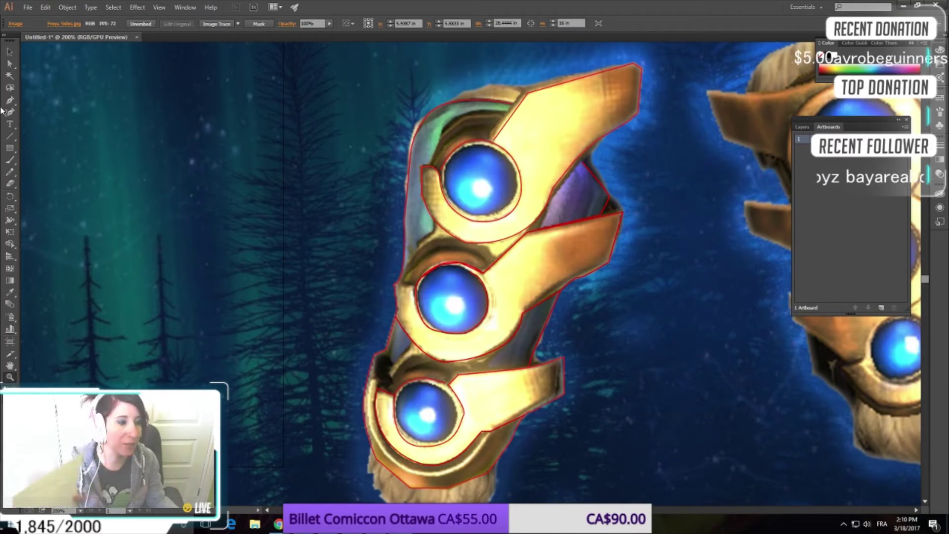
{"action": "key", "text": "p"}
Trace pen curves around the bottom and middle eye sockets.
{"action": "left_click", "coordinate": [456, 377]}
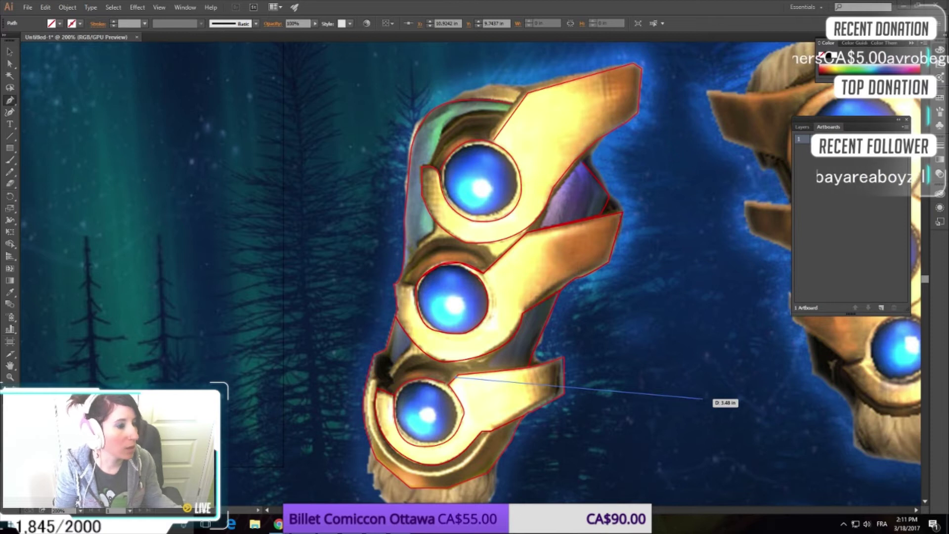
{"action": "left_click", "coordinate": [410, 370]}
{"action": "left_click_drag", "start_coordinate": [389, 381], "coordinate": [386, 384]}
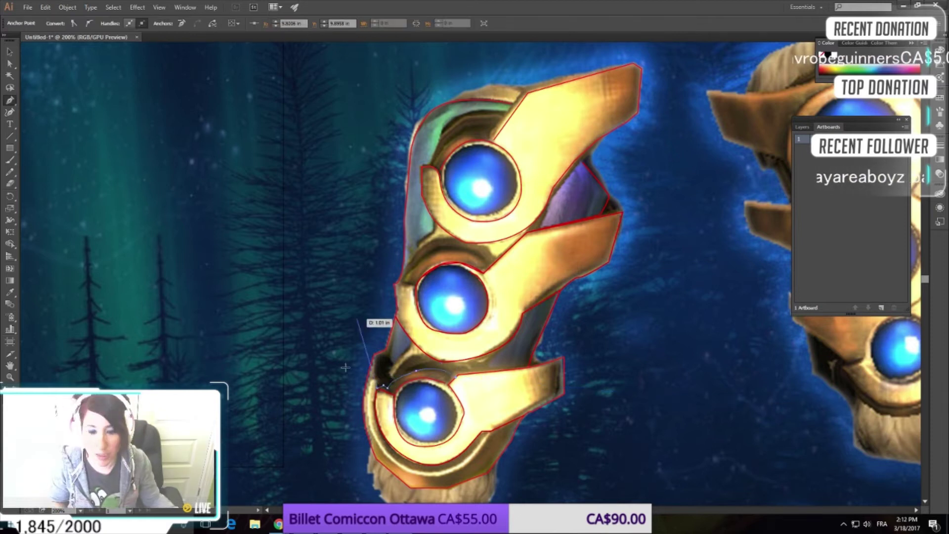
{"action": "left_click", "coordinate": [489, 267]}
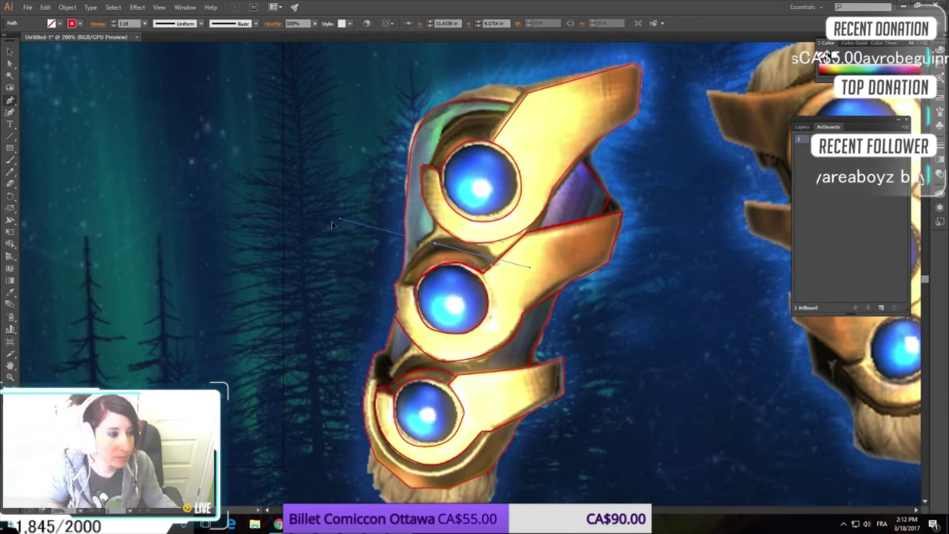
{"action": "mouse_move", "coordinate": [431, 252]}
{"action": "left_mouse_down"}
{"action": "mouse_move", "coordinate": [434, 284]}
{"action": "mouse_move", "coordinate": [410, 283]}
{"action": "left_mouse_up"}
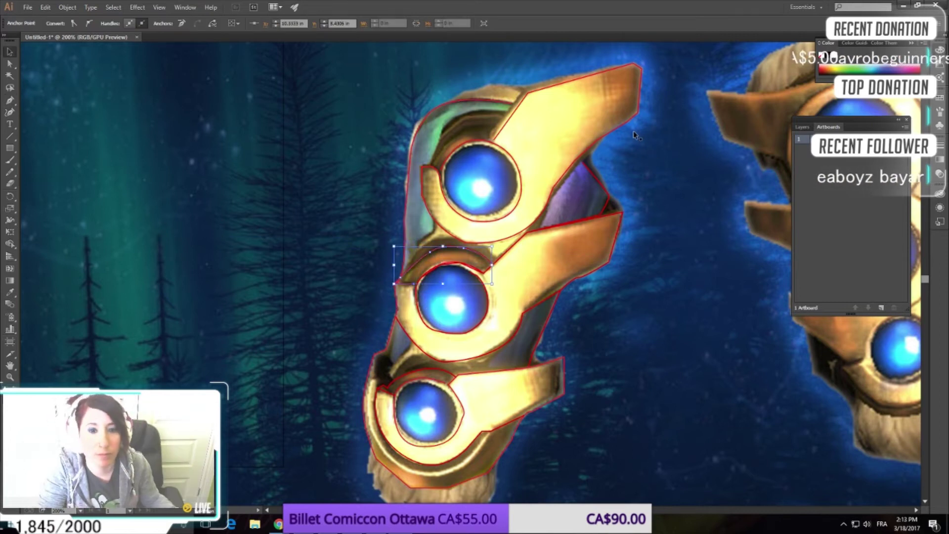
{"action": "key", "text": "v"}
{"action": "left_click", "coordinate": [26, 213]}
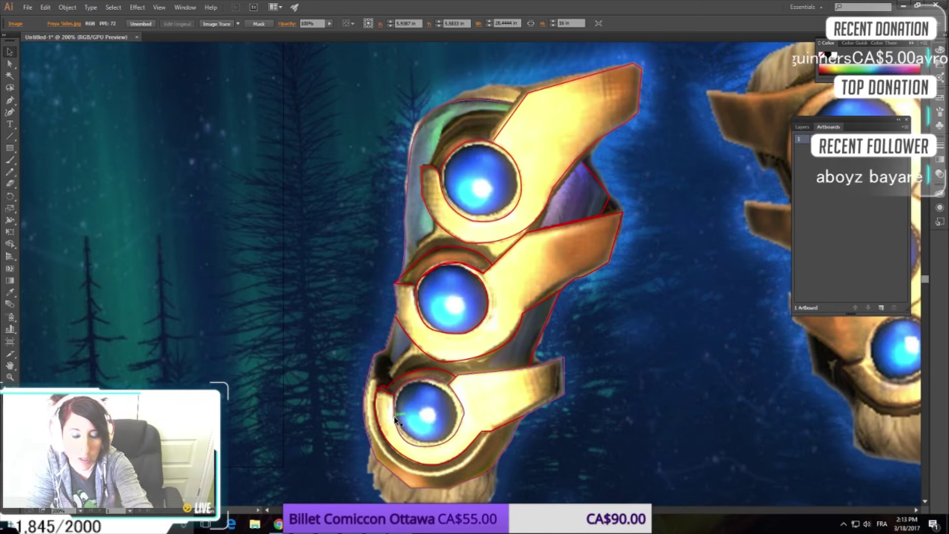
Start a curve over the top eye, then cancel it and return to selection.
{"action": "left_click", "coordinate": [9, 101]}
{"action": "left_click", "coordinate": [495, 126]}
{"action": "left_click_drag", "start_coordinate": [442, 144], "coordinate": [439, 153]}
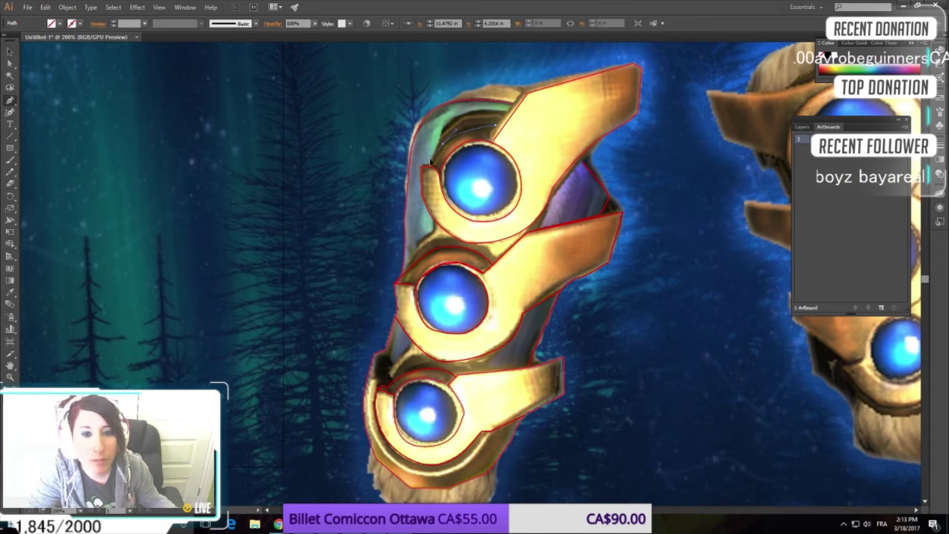
{"action": "key", "text": "ctrl+z"}
{"action": "key", "text": "Escape"}
{"action": "key", "text": "v"}
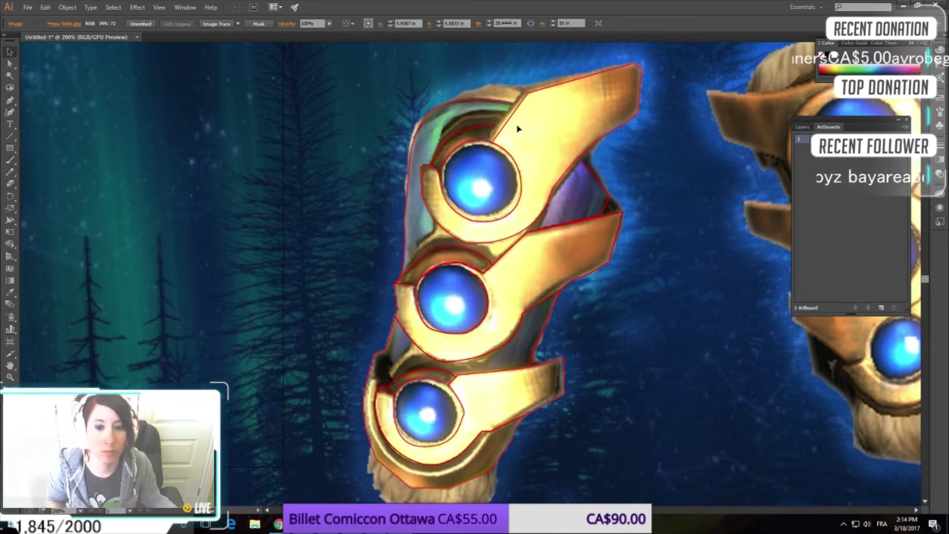
{"action": "scroll", "coordinate": [523, 129], "scroll_direction": "up", "scroll_amount": 3}
Scroll around the canvas and zoom out to see the whole reference sheet.
{"action": "scroll", "coordinate": [495, 358], "scroll_direction": "right", "scroll_amount": 5}
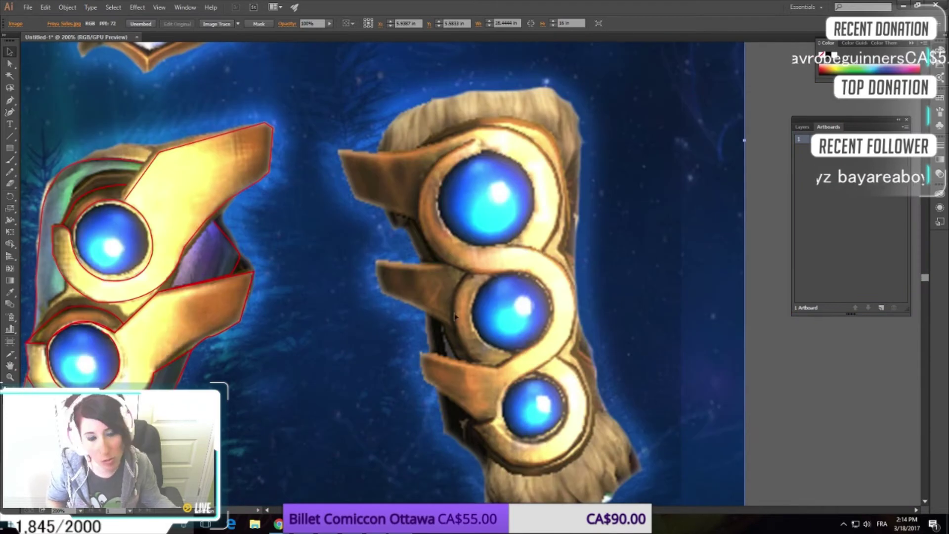
{"action": "scroll", "coordinate": [549, 364], "scroll_direction": "left", "scroll_amount": 3}
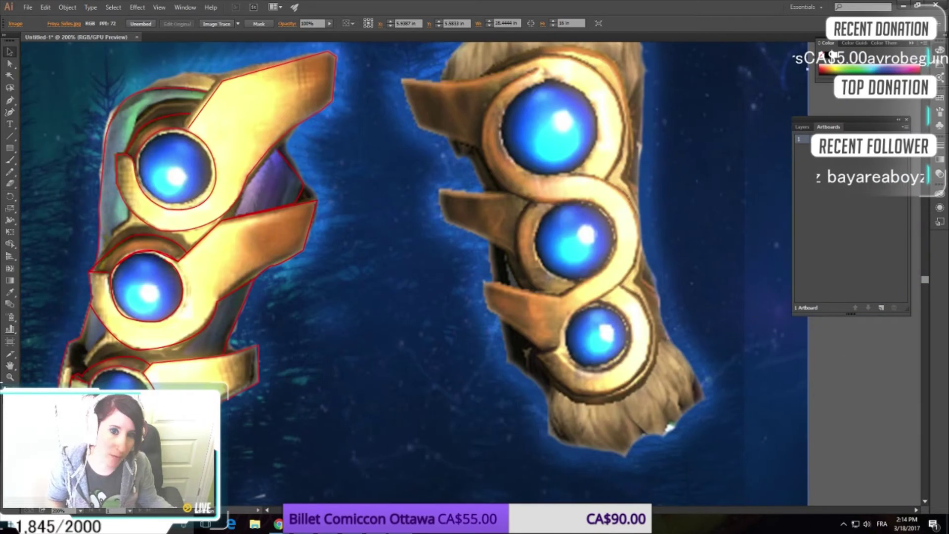
{"action": "scroll", "coordinate": [278, 275], "scroll_direction": "up", "scroll_amount": 3}
{"action": "scroll", "coordinate": [278, 276], "scroll_direction": "up", "scroll_amount": 2}
{"action": "scroll", "coordinate": [279, 275], "scroll_direction": "down", "scroll_amount": 5}
{"action": "scroll", "coordinate": [279, 275], "scroll_direction": "left", "scroll_amount": 2}
{"action": "scroll", "coordinate": [279, 275], "scroll_direction": "up", "scroll_amount": 5}
{"action": "key", "text": "z"}
{"action": "left_click", "coordinate": [586, 477], "text": "alt"}
Hide the reference image and select the traced gauntlet outline.
{"action": "scroll", "coordinate": [586, 478], "scroll_direction": "up", "scroll_amount": 1}
{"action": "scroll", "coordinate": [445, 297], "scroll_direction": "up", "scroll_amount": 5}
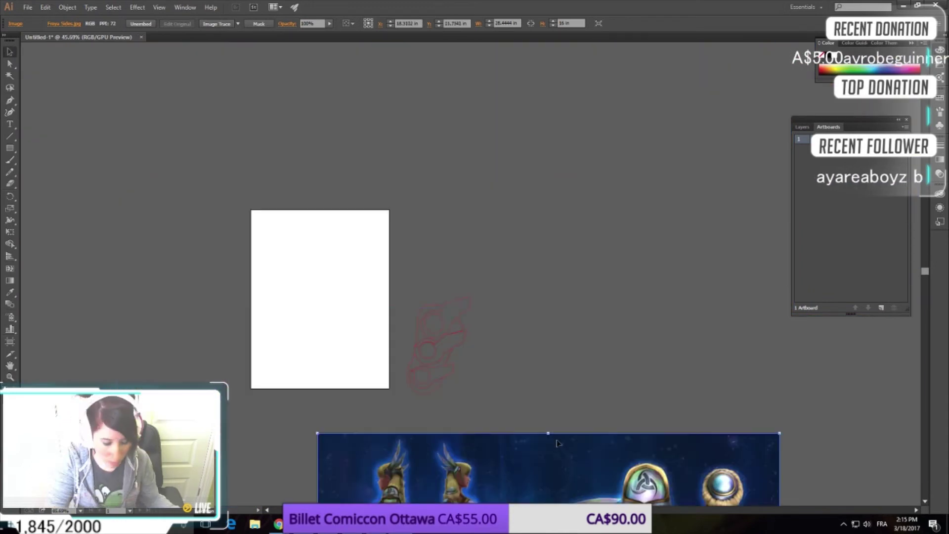
{"action": "key", "text": "v"}
{"action": "scroll", "coordinate": [417, 297], "scroll_direction": "up", "scroll_amount": 2}
{"action": "scroll", "coordinate": [417, 296], "scroll_direction": "up", "scroll_amount": 3}
{"action": "right_click", "coordinate": [236, 254]}
{"action": "left_click", "coordinate": [314, 267]}
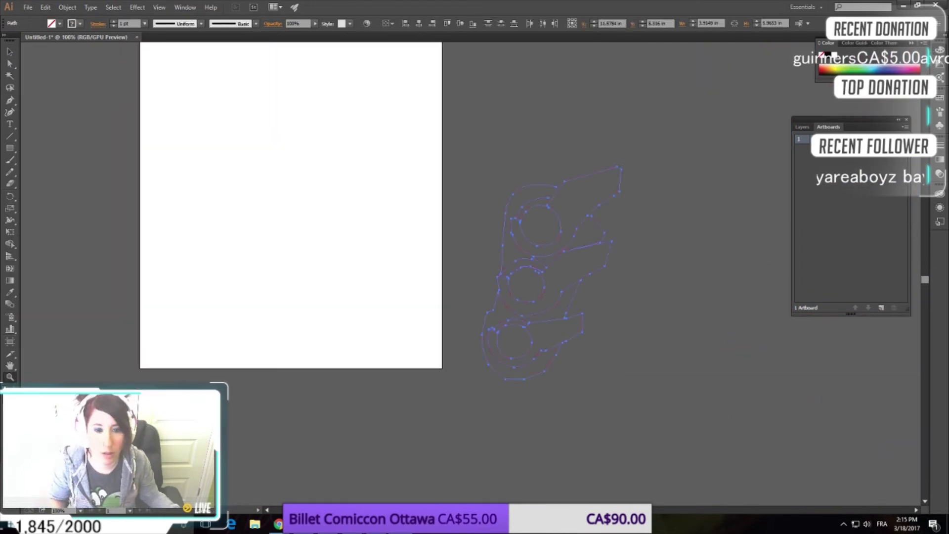
Move the gauntlet outline onto the letter artboard and rescale it to fit the page.
{"action": "mouse_move", "coordinate": [265, 123]}
{"action": "left_mouse_down"}
{"action": "mouse_move", "coordinate": [337, 497]}
{"action": "mouse_move", "coordinate": [630, 346]}
{"action": "left_mouse_up"}
{"action": "scroll", "coordinate": [622, 334], "scroll_direction": "up", "scroll_amount": 2}
{"action": "left_click", "coordinate": [461, 444]}
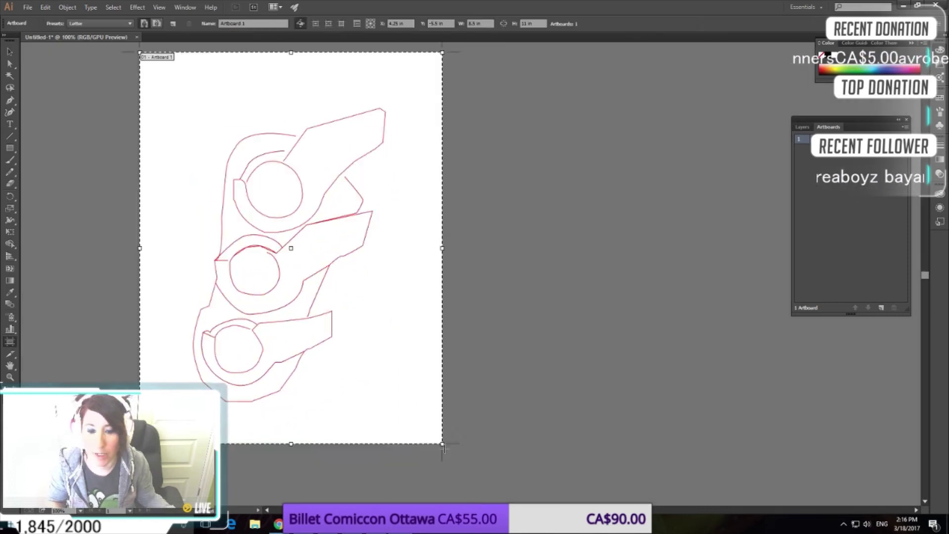
{"action": "left_click", "coordinate": [198, 221]}
{"action": "left_click_drag", "start_coordinate": [387, 459], "coordinate": [381, 448]}
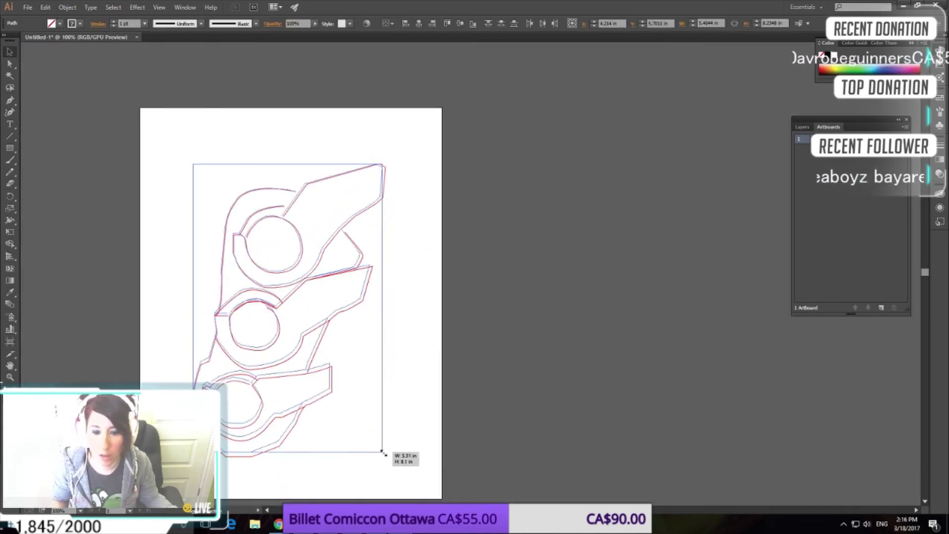
Look through the File menu for printing, opening and dismissing the packaging options.
{"action": "left_click", "coordinate": [511, 386]}
{"action": "left_click", "coordinate": [27, 7]}
{"action": "left_click", "coordinate": [54, 230]}
{"action": "left_click", "coordinate": [568, 402]}
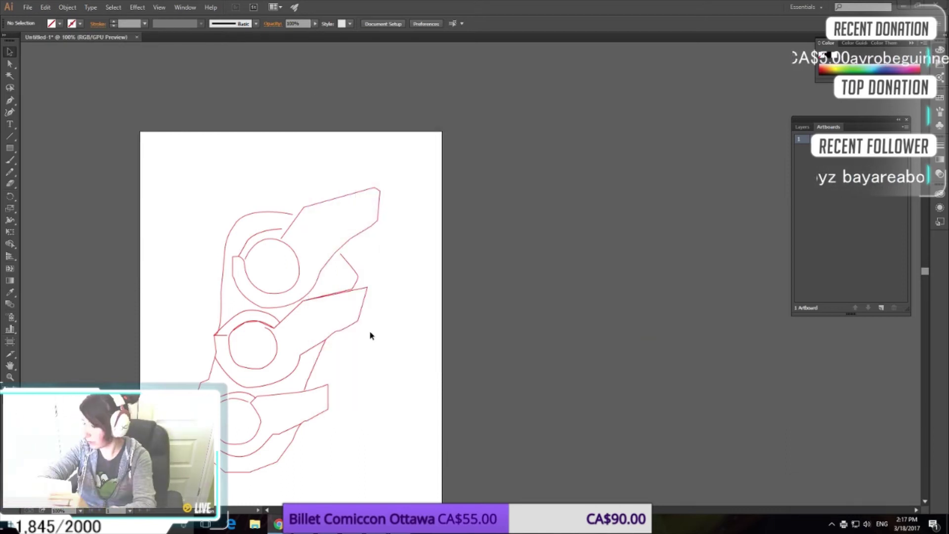
{"action": "scroll", "coordinate": [370, 336], "scroll_direction": "down", "scroll_amount": 3}
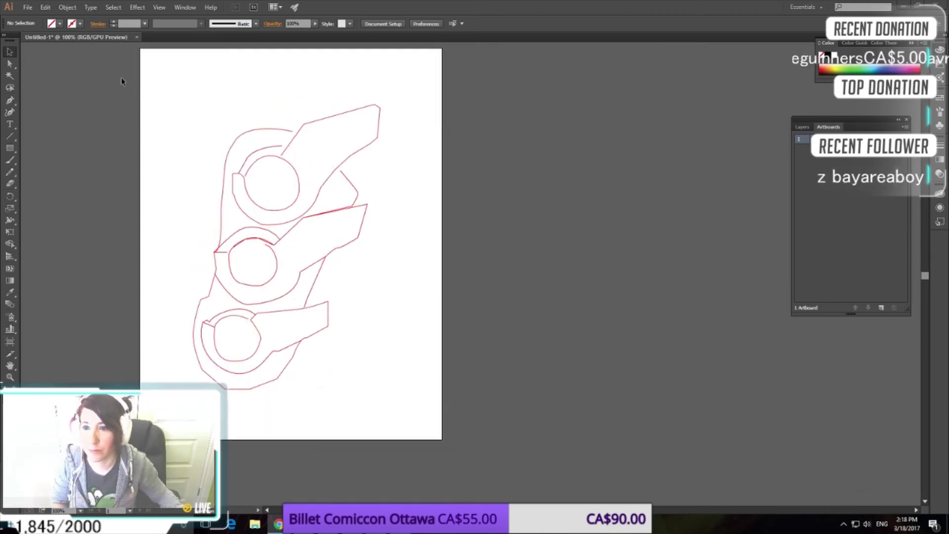
Select all the artwork, enlarge it, preview the print settings, then close the document.
{"action": "key", "text": "ctrl+a"}
{"action": "left_click_drag", "start_coordinate": [376, 389], "coordinate": [404, 424]}
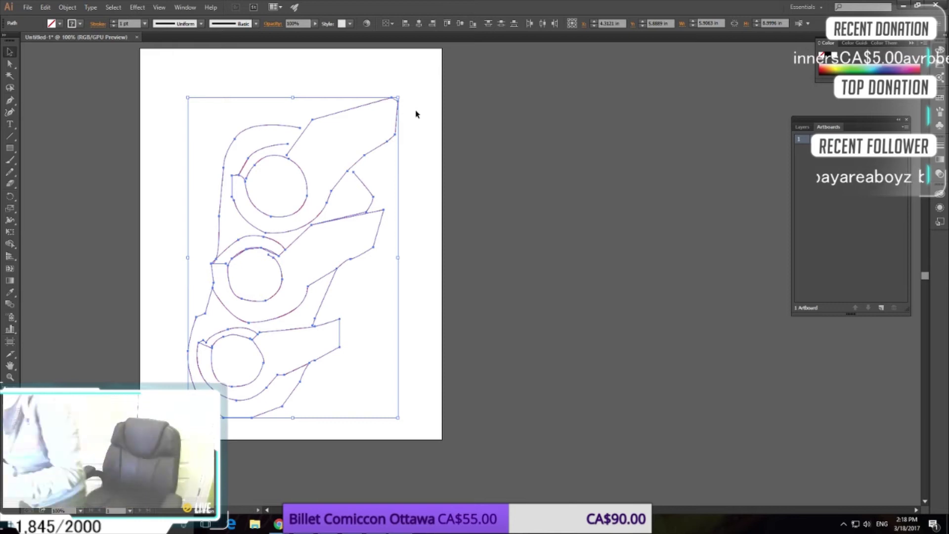
{"action": "key", "text": "ctrl+p"}
{"action": "key", "text": "Escape"}
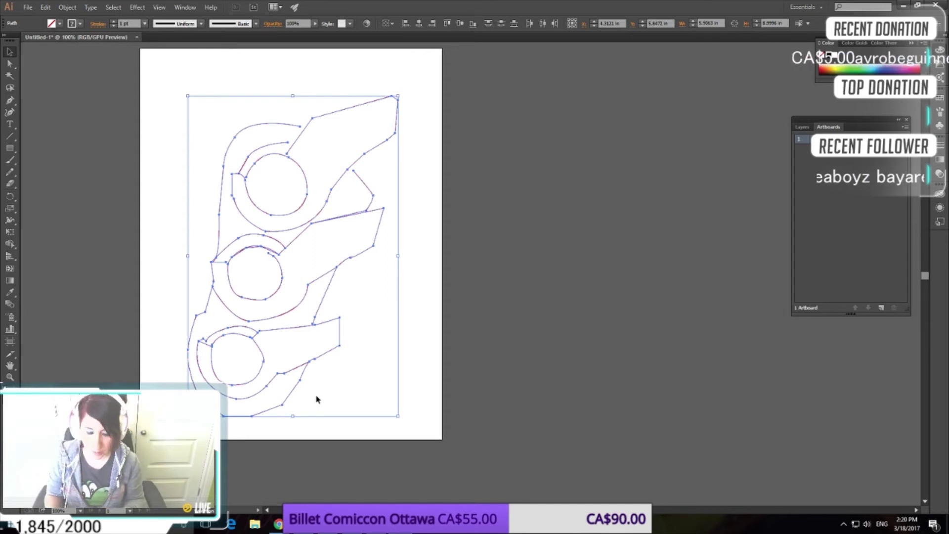
{"action": "key", "text": "ctrl+w"}
Save the closed document, dismiss the template picker, and bring the armour pieces into view.
{"action": "key", "text": "Return"}
{"action": "key", "text": "Return"}
{"action": "key", "text": "ctrl+shift+n"}
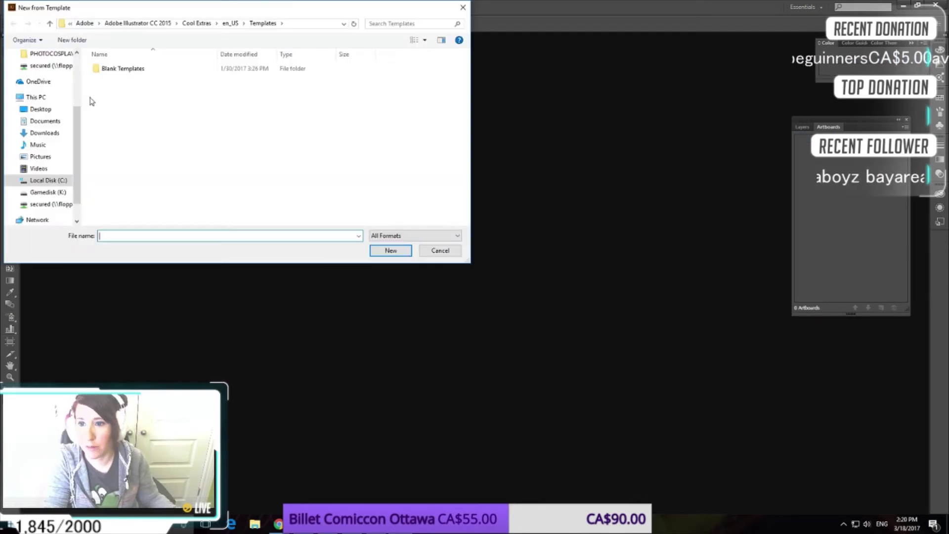
{"action": "key", "text": "Escape"}
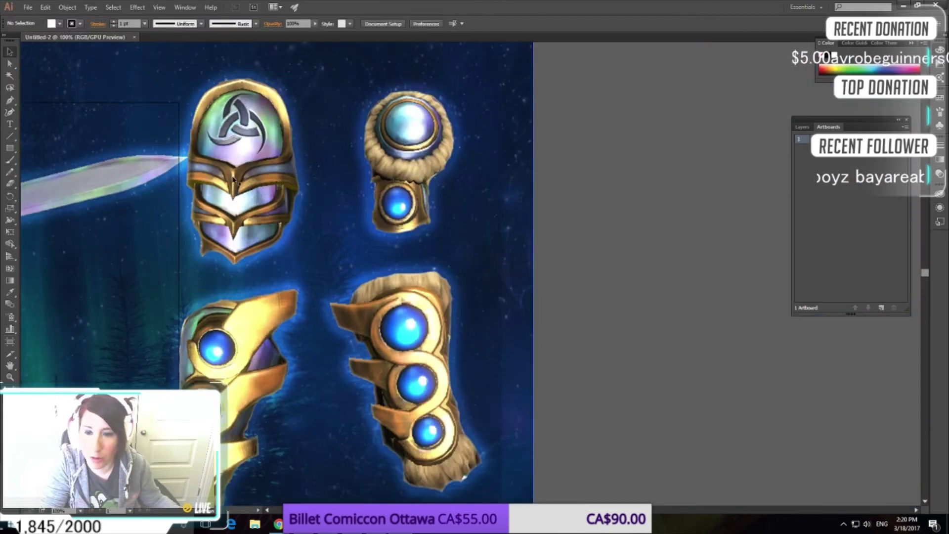
{"action": "left_click_drag", "start_coordinate": [299, 165], "coordinate": [883, 166]}
{"action": "left_click_drag", "start_coordinate": [920, 489], "coordinate": [513, 405]}
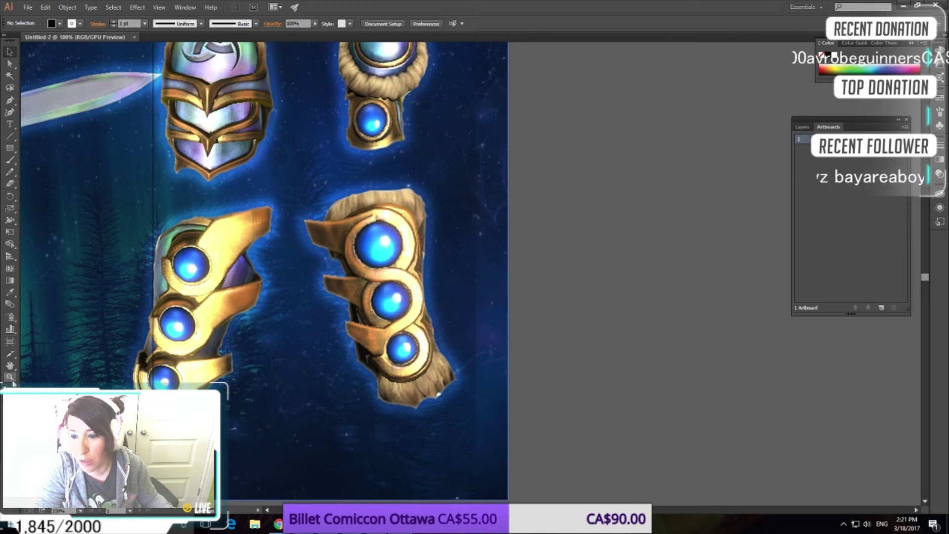
Set a purple stroke with no fill, zoom in on the right gauntlet, and place the first pen anchor.
{"action": "double_click", "coordinate": [72, 23]}
{"action": "left_click", "coordinate": [574, 198]}
{"action": "left_click", "coordinate": [388, 308]}
{"action": "key", "text": "p"}
{"action": "left_click", "coordinate": [245, 126]}
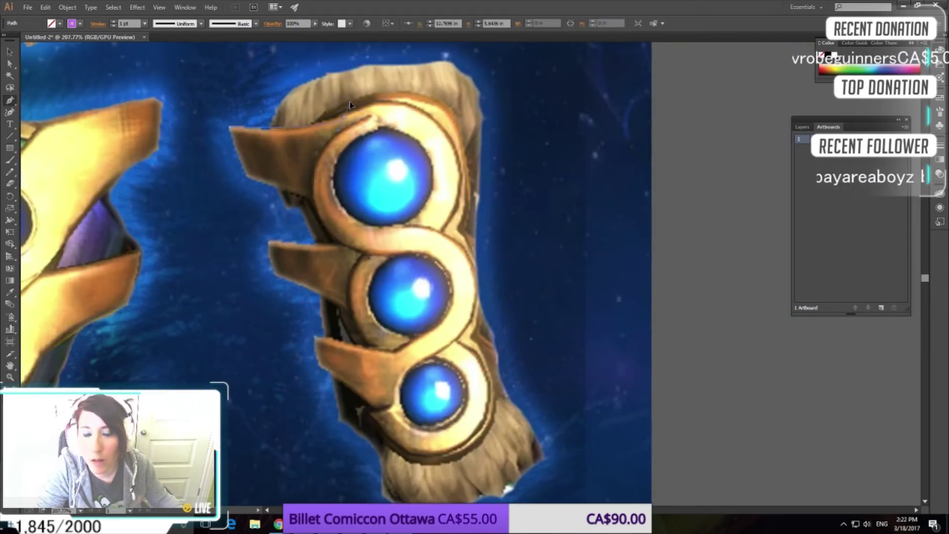
Pen-trace curved anchors around the top, middle and bottom gem rings, ending below the bottom gem.
{"action": "mouse_move", "coordinate": [371, 101]}
{"action": "left_mouse_down"}
{"action": "mouse_move", "coordinate": [327, 120]}
{"action": "mouse_move", "coordinate": [431, 105]}
{"action": "left_mouse_up"}
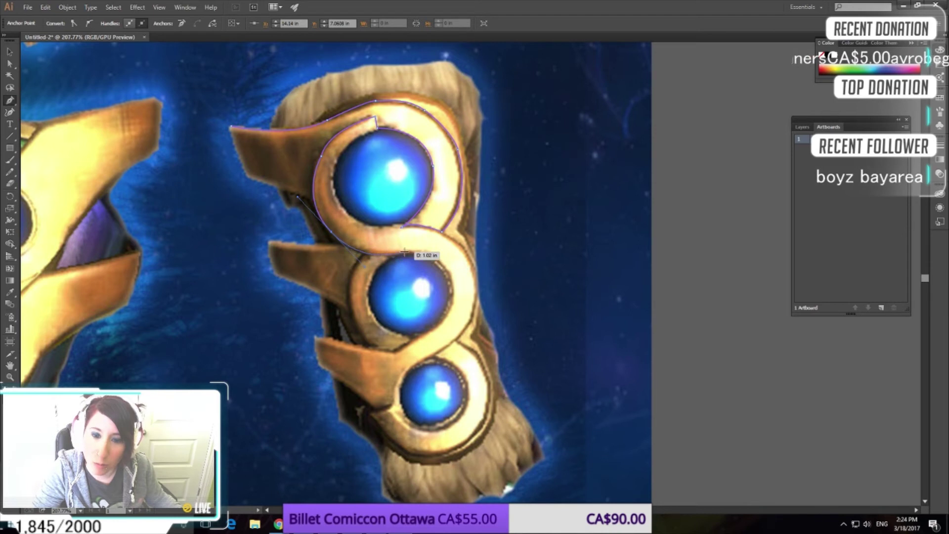
{"action": "left_click", "coordinate": [453, 300]}
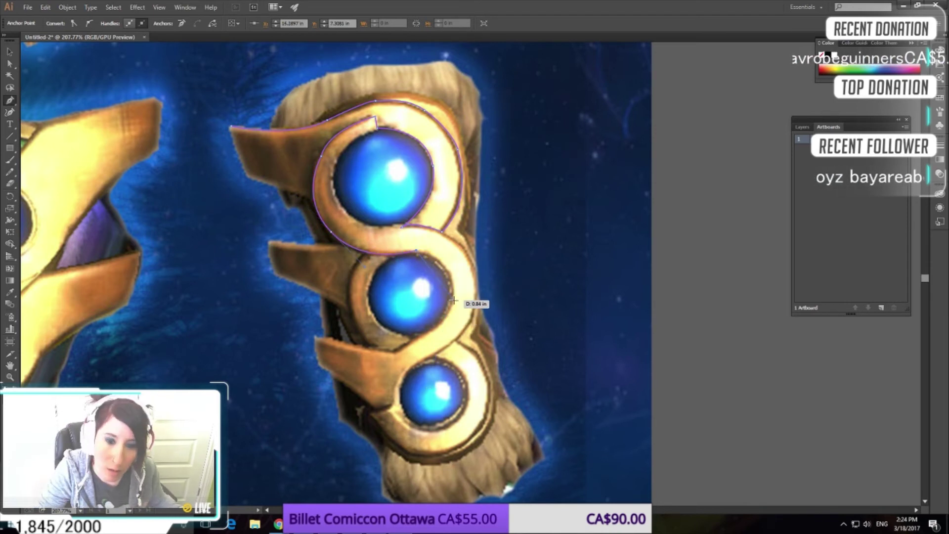
{"action": "left_click_drag", "start_coordinate": [413, 340], "coordinate": [358, 362]}
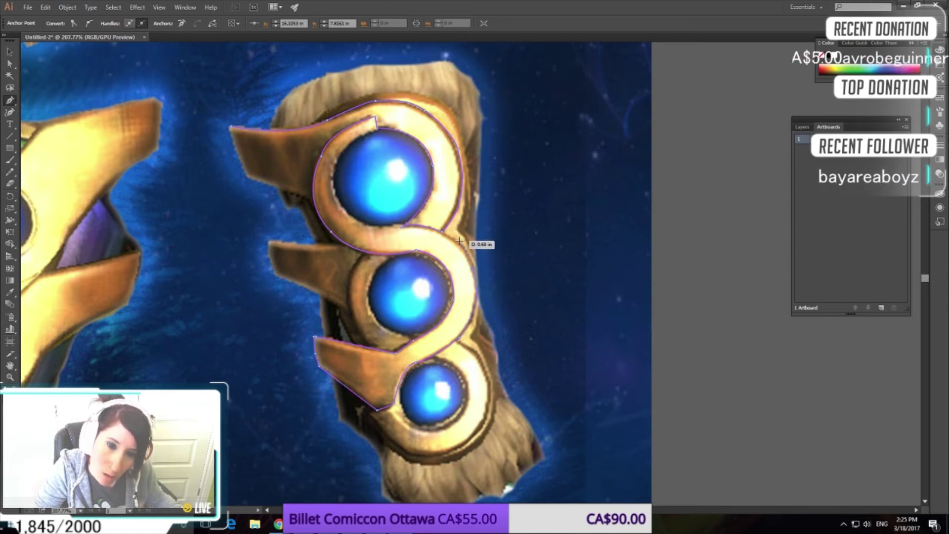
{"action": "left_click", "coordinate": [458, 341]}
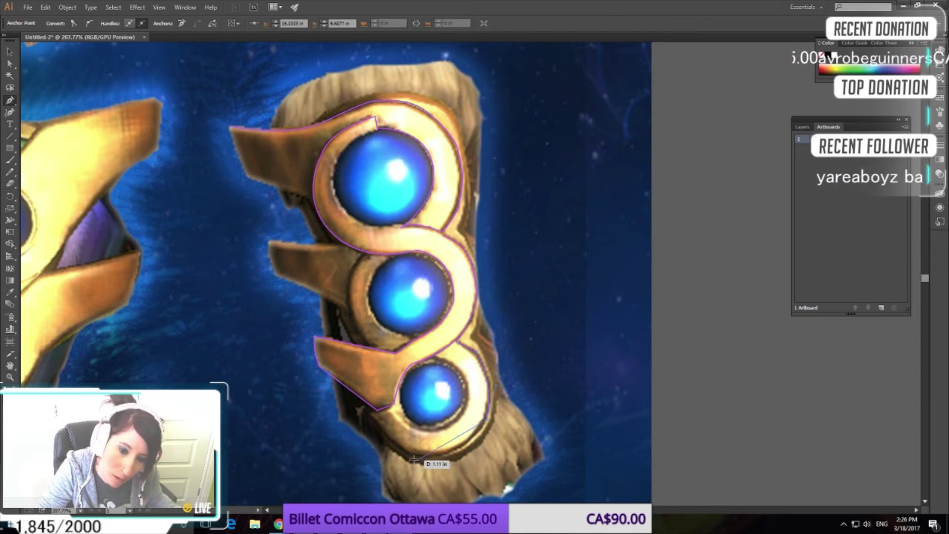
{"action": "left_click_drag", "start_coordinate": [311, 392], "coordinate": [371, 413]}
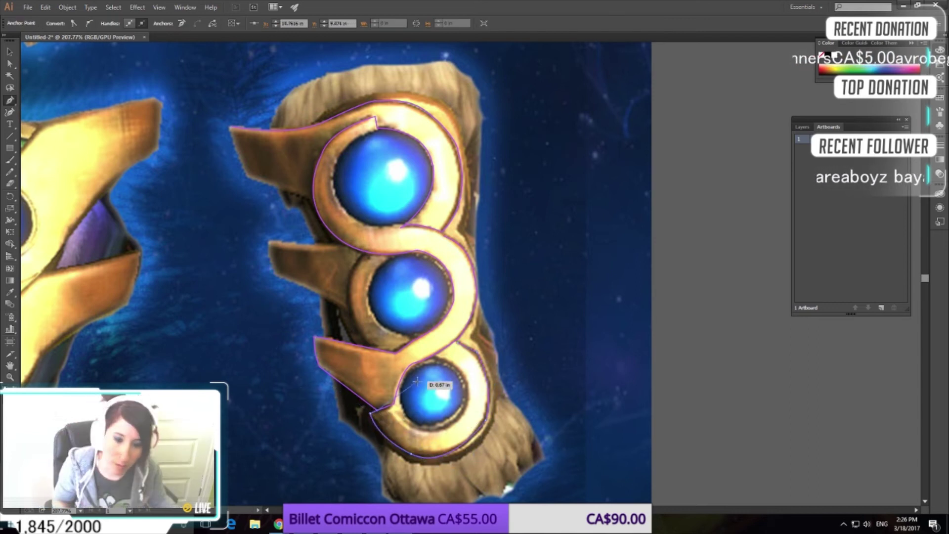
{"action": "key", "text": "v"}
{"action": "left_click", "coordinate": [572, 476]}
{"action": "left_click", "coordinate": [9, 102]}
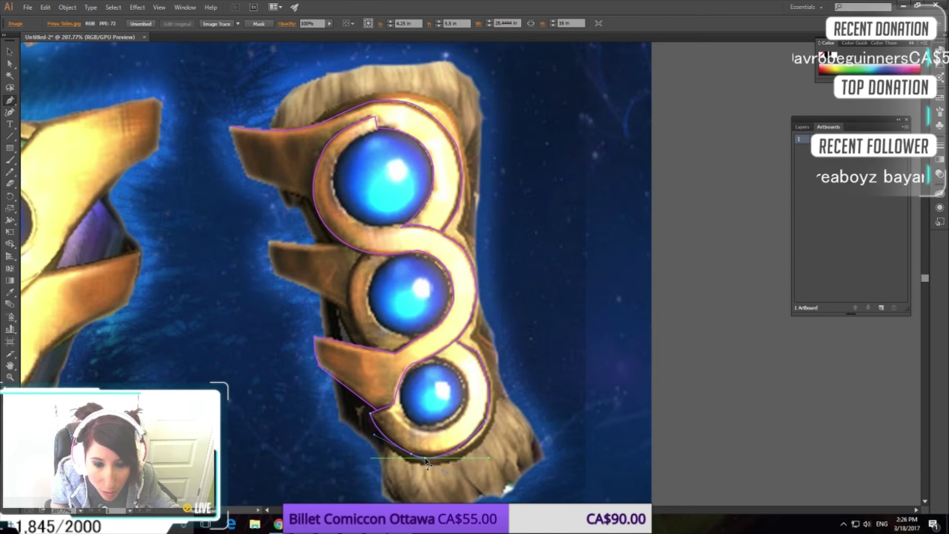
Continue the outline from its bottom end around the middle fin up to the top fin's tip.
{"action": "left_click", "coordinate": [424, 460]}
{"action": "left_click_drag", "start_coordinate": [390, 255], "coordinate": [446, 187]}
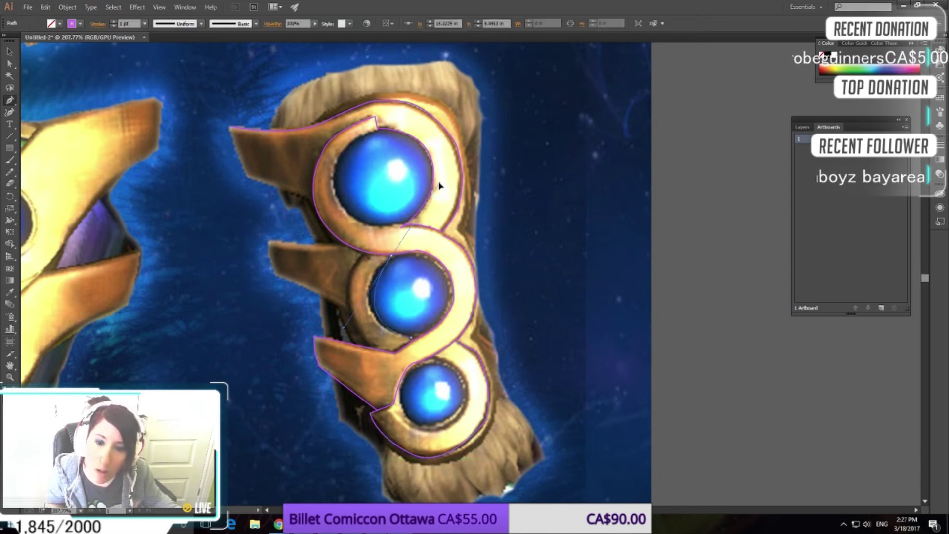
{"action": "left_click_drag", "start_coordinate": [390, 257], "coordinate": [389, 262]}
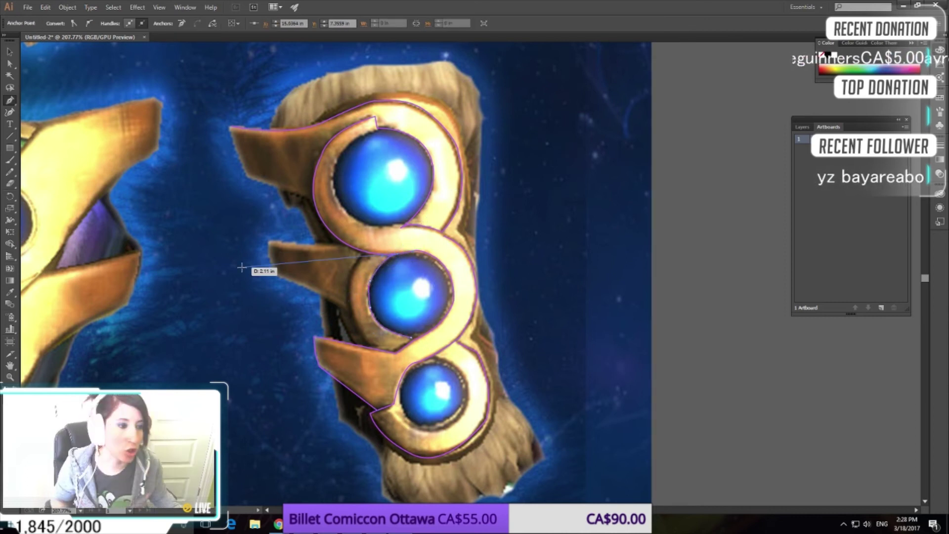
{"action": "left_click_drag", "start_coordinate": [348, 299], "coordinate": [368, 344]}
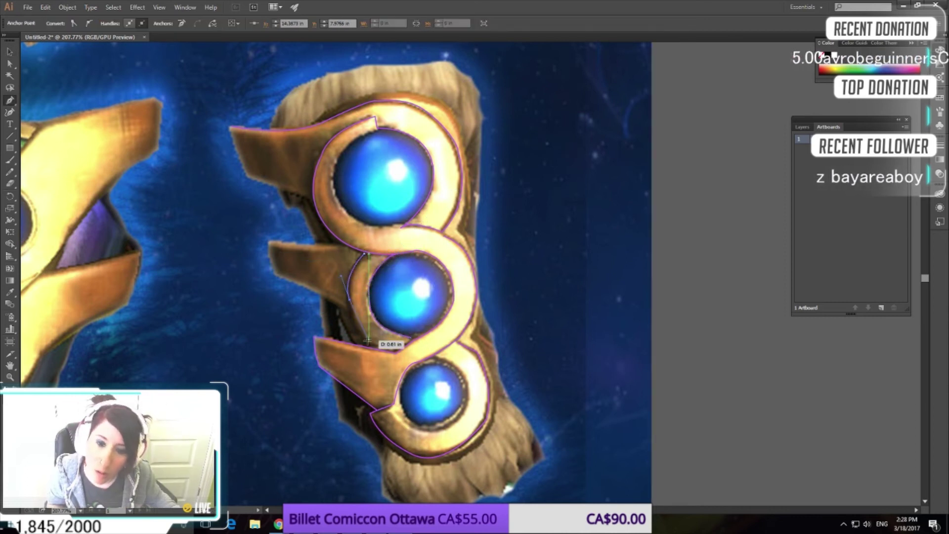
{"action": "left_click_drag", "start_coordinate": [425, 310], "coordinate": [427, 311]}
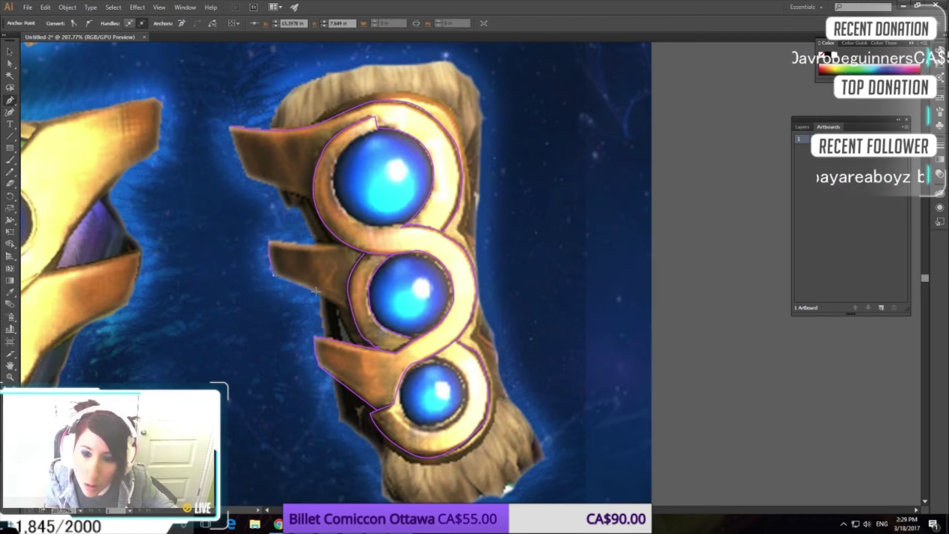
{"action": "left_click", "coordinate": [271, 241]}
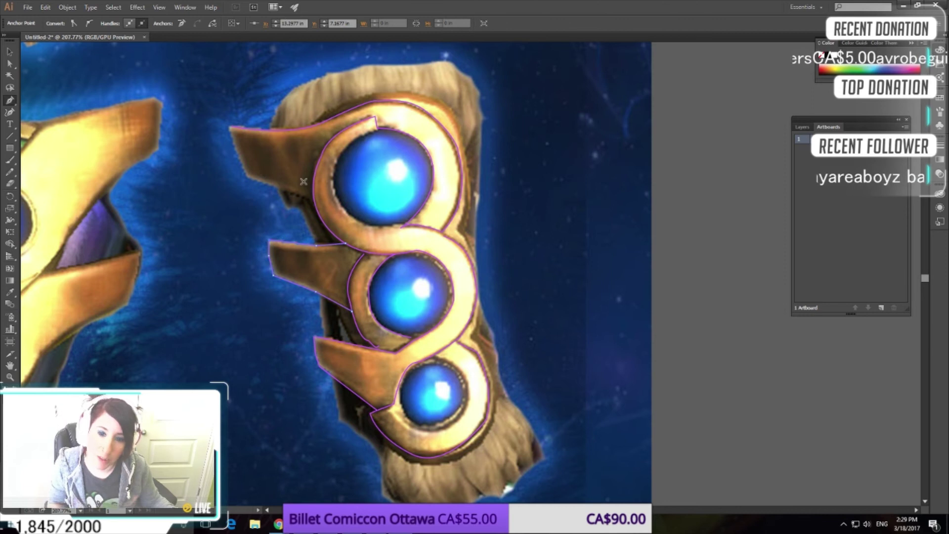
{"action": "left_click", "coordinate": [246, 177]}
{"action": "left_click", "coordinate": [310, 198]}
Check the traced pieces, close the outline onto the top gem rim, and pan to the left gauntlet.
{"action": "key", "text": "v"}
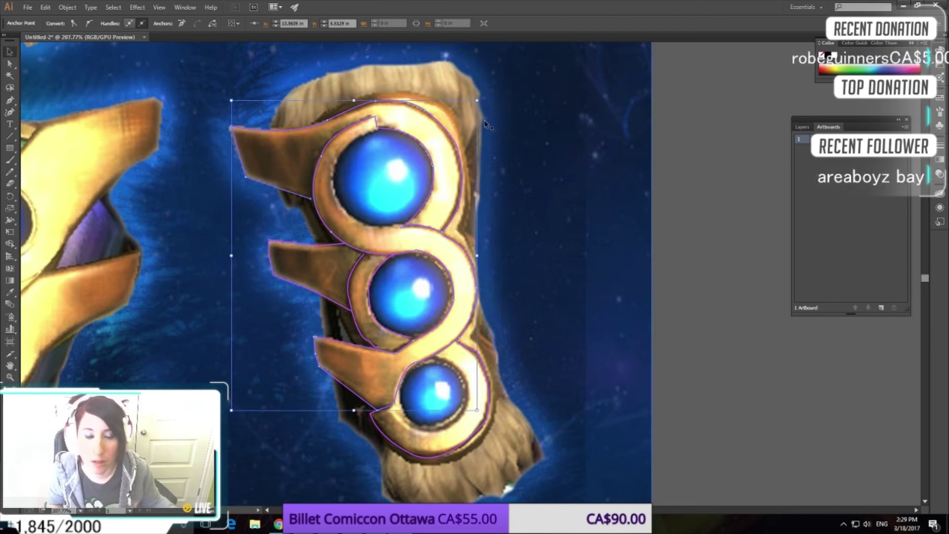
{"action": "left_click_drag", "start_coordinate": [228, 411], "coordinate": [419, 121]}
{"action": "left_click", "coordinate": [295, 159]}
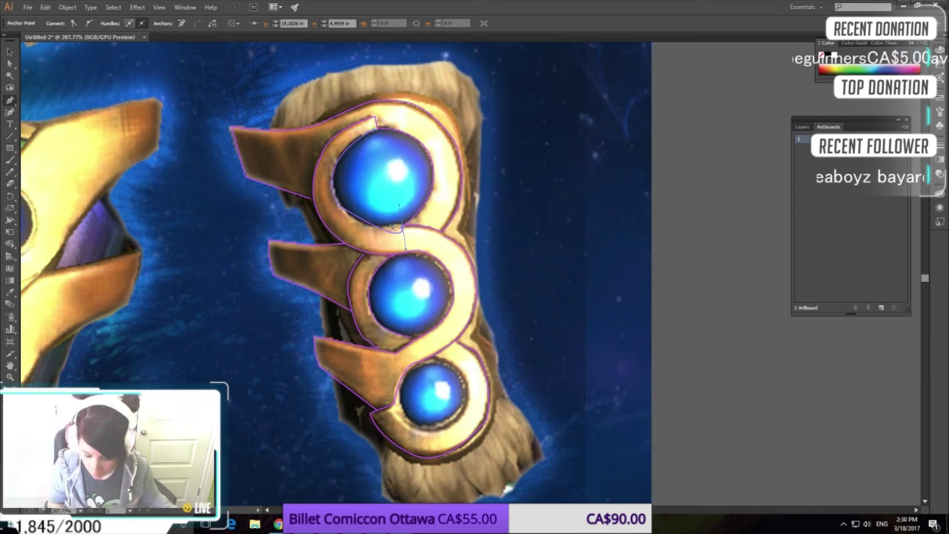
{"action": "left_click_drag", "start_coordinate": [397, 226], "coordinate": [418, 212]}
{"action": "left_click", "coordinate": [161, 244], "text": "ctrl"}
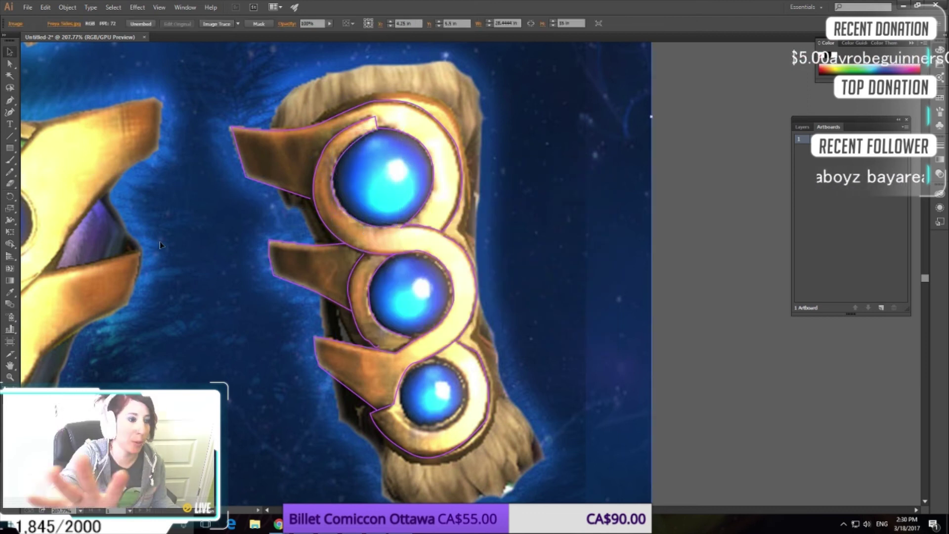
{"action": "left_click_drag", "start_coordinate": [429, 416], "coordinate": [667, 453]}
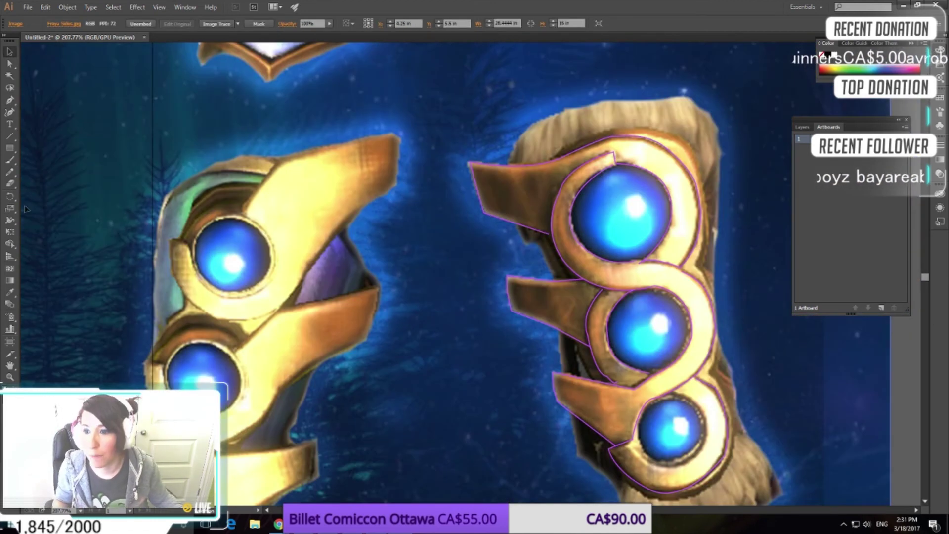
Add pen paths along the top fin and up the gauntlet's bottom-right edge.
{"action": "left_click_drag", "start_coordinate": [549, 159], "coordinate": [545, 182]}
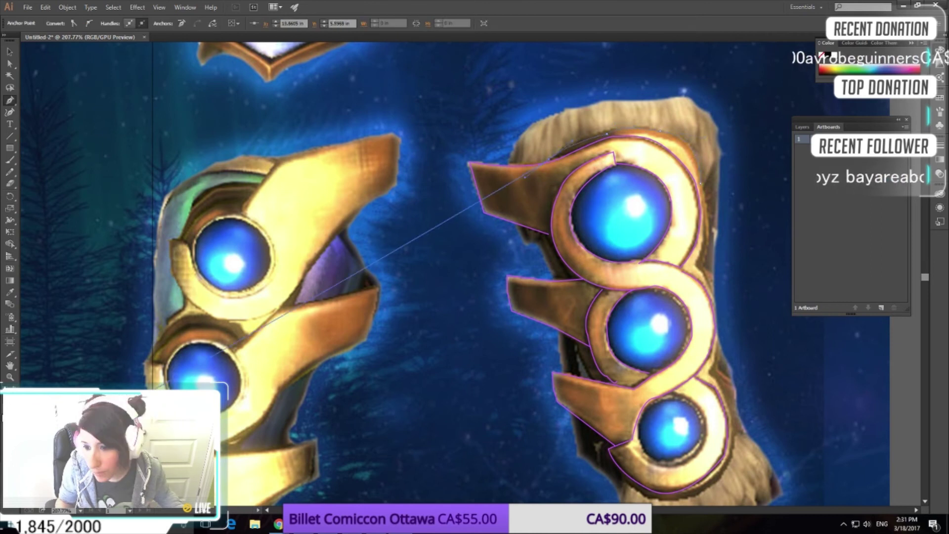
{"action": "left_click", "coordinate": [624, 335], "text": "ctrl"}
{"action": "scroll", "coordinate": [624, 335], "scroll_direction": "down", "scroll_amount": 3}
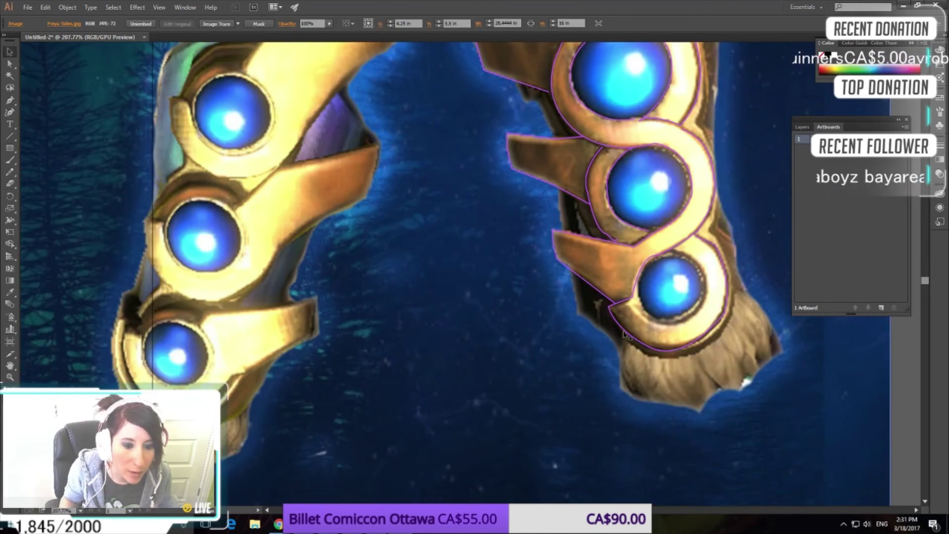
{"action": "left_click", "coordinate": [10, 101]}
{"action": "left_click", "coordinate": [622, 341]}
{"action": "left_click_drag", "start_coordinate": [730, 321], "coordinate": [735, 271]}
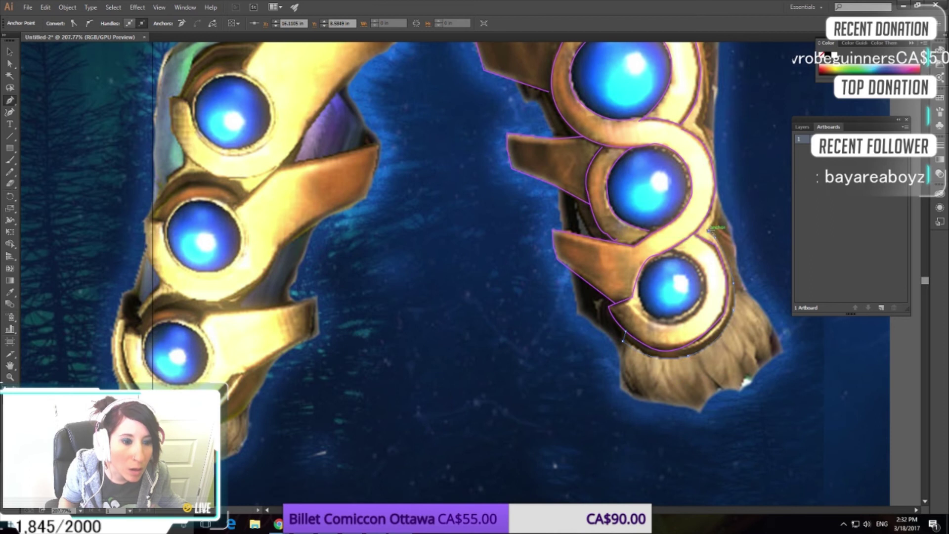
{"action": "scroll", "coordinate": [208, 224], "scroll_direction": "up", "scroll_amount": 5}
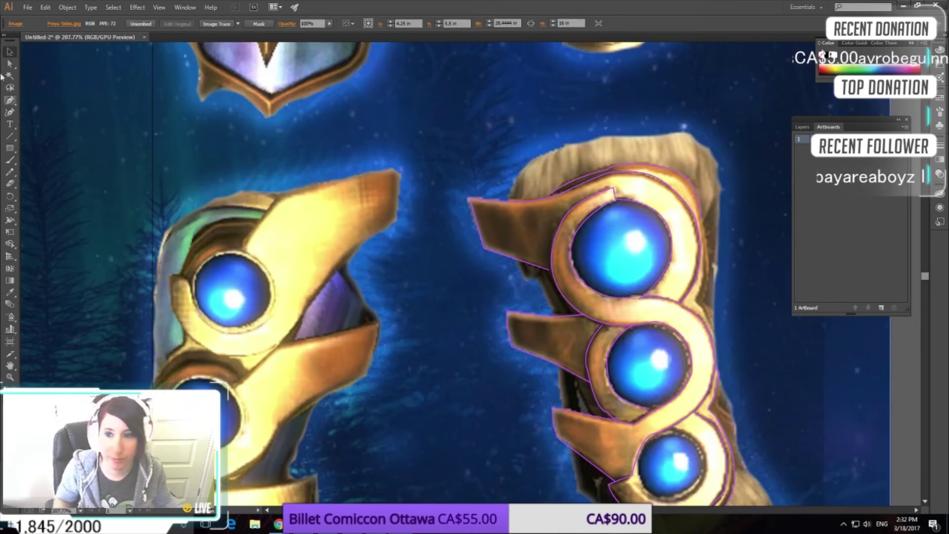
{"action": "left_click", "coordinate": [208, 223], "text": "ctrl"}
{"action": "scroll", "coordinate": [508, 339], "scroll_direction": "down", "scroll_amount": 3}
Check the stroke colour settings and start another curved path on the gauntlet.
{"action": "double_click", "coordinate": [9, 281]}
{"action": "key", "text": "Escape"}
{"action": "key", "text": "p"}
{"action": "left_click_drag", "start_coordinate": [696, 331], "coordinate": [679, 358]}
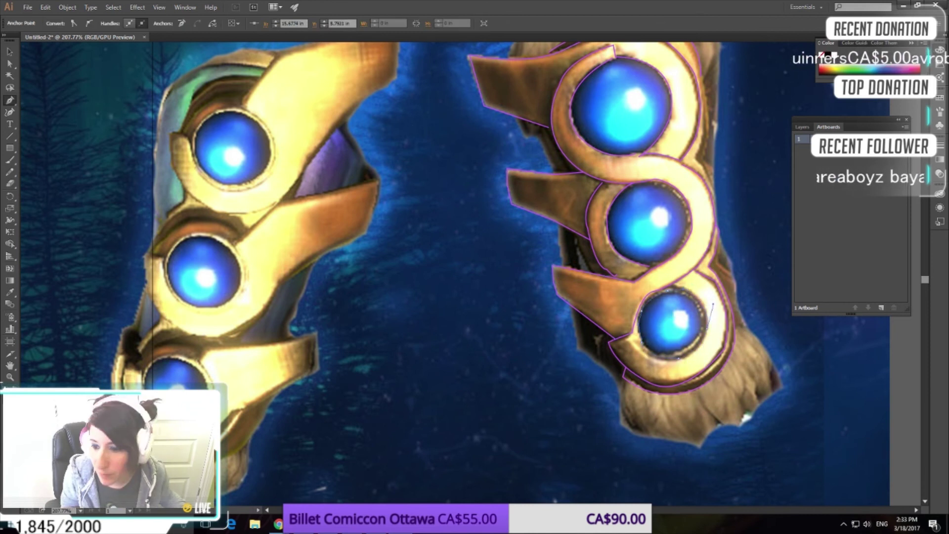
{"action": "scroll", "coordinate": [425, 435], "scroll_direction": "down", "scroll_amount": 3}
{"action": "scroll", "coordinate": [426, 435], "scroll_direction": "down", "scroll_amount": 3}
{"action": "scroll", "coordinate": [646, 490], "scroll_direction": "down", "scroll_amount": 3}
Delete the reference image and move and resize the traced outline to fit the artboard.
{"action": "left_click", "coordinate": [646, 490], "text": "ctrl"}
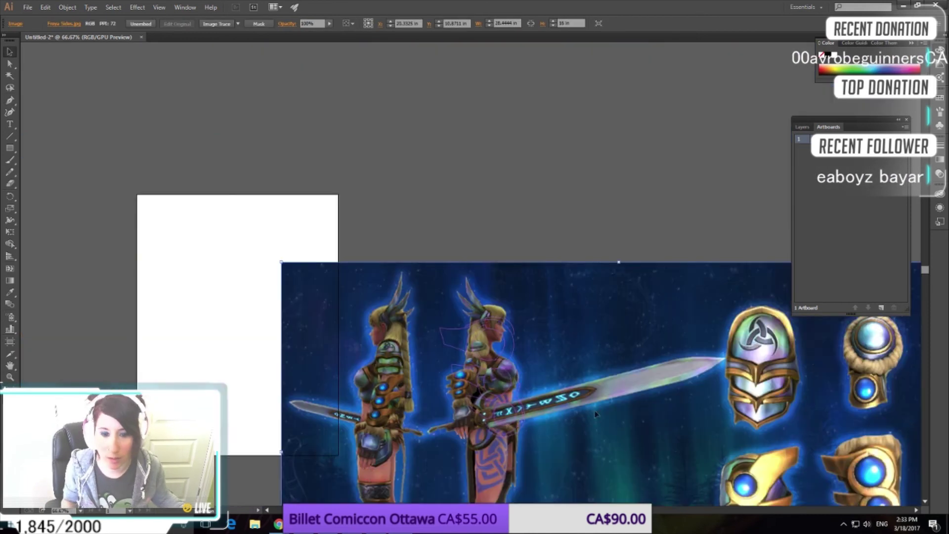
{"action": "key", "text": "Delete"}
{"action": "scroll", "coordinate": [645, 489], "scroll_direction": "down", "scroll_amount": 3}
{"action": "left_click_drag", "start_coordinate": [657, 361], "coordinate": [624, 350]}
{"action": "scroll", "coordinate": [624, 350], "scroll_direction": "up", "scroll_amount": 1}
{"action": "left_click_drag", "start_coordinate": [506, 230], "coordinate": [233, 253]}
{"action": "left_click_drag", "start_coordinate": [297, 350], "coordinate": [319, 354]}
{"action": "left_click_drag", "start_coordinate": [51, 127], "coordinate": [355, 375]}
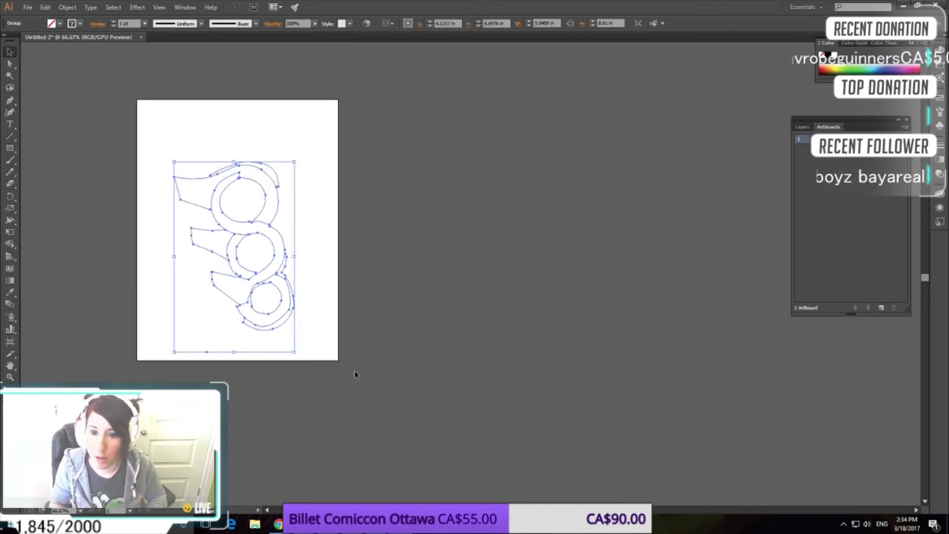
{"action": "left_click", "coordinate": [356, 374]}
{"action": "left_click", "coordinate": [28, 7]}
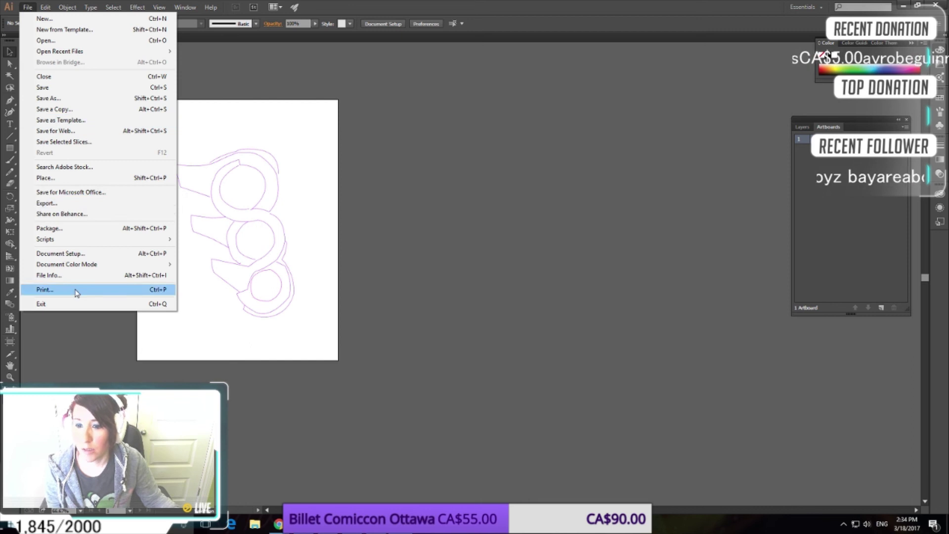
Dismiss the File menu without printing by clicking the empty canvas.
{"action": "left_click", "coordinate": [543, 435]}
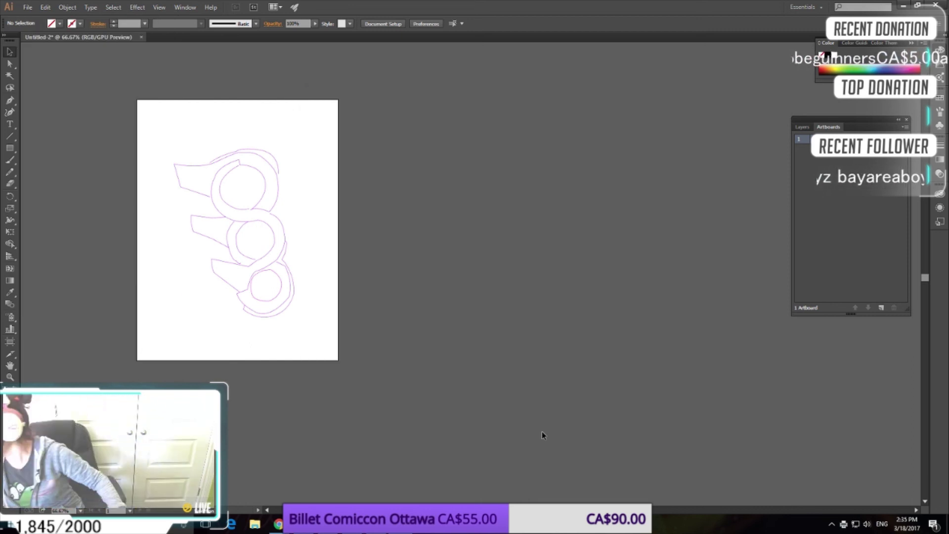